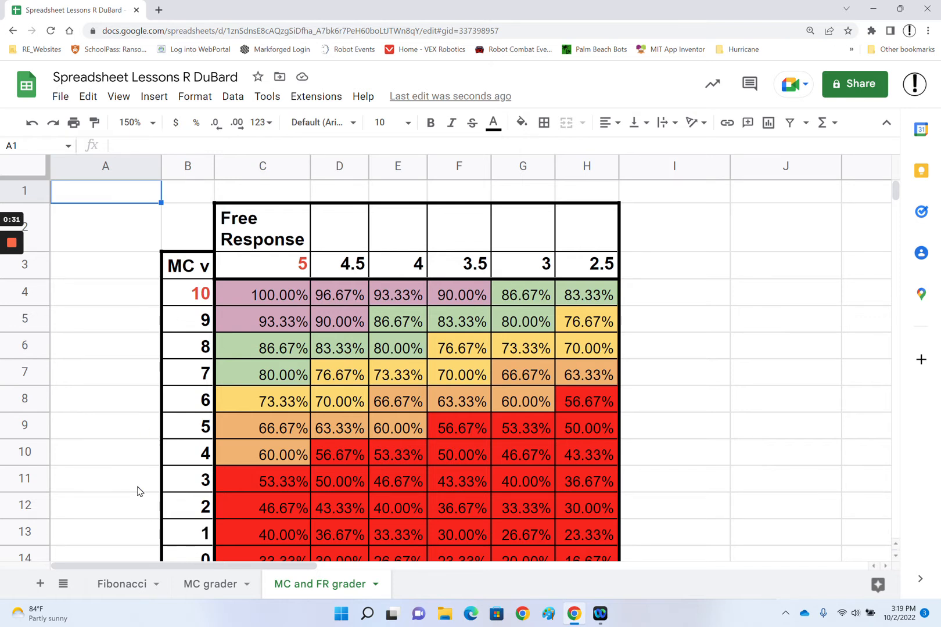
Add a new sheet to the spreadsheet and rename it BMI.
{"action": "left_click", "coordinate": [38, 585]}
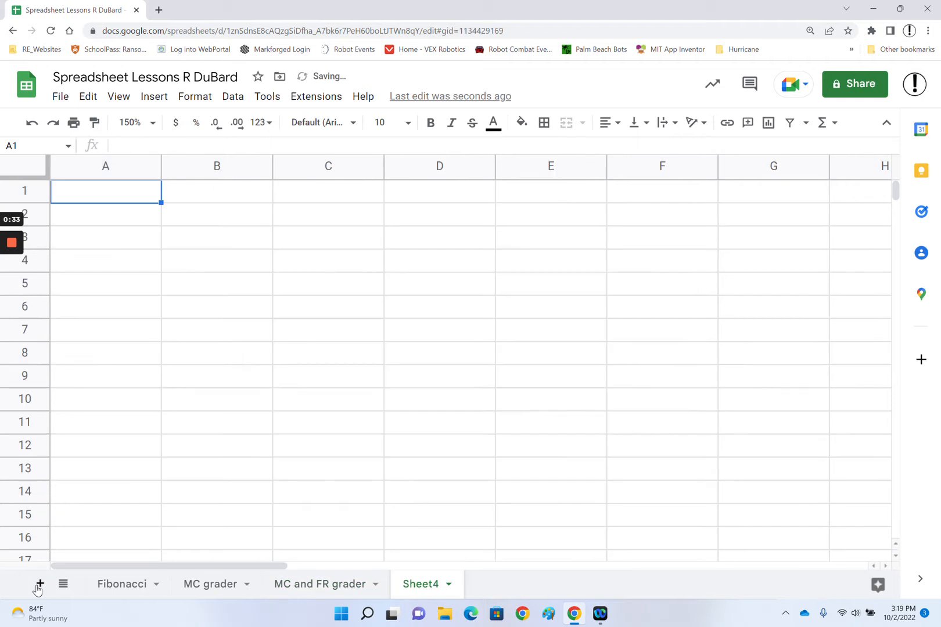
{"action": "left_click", "coordinate": [449, 585]}
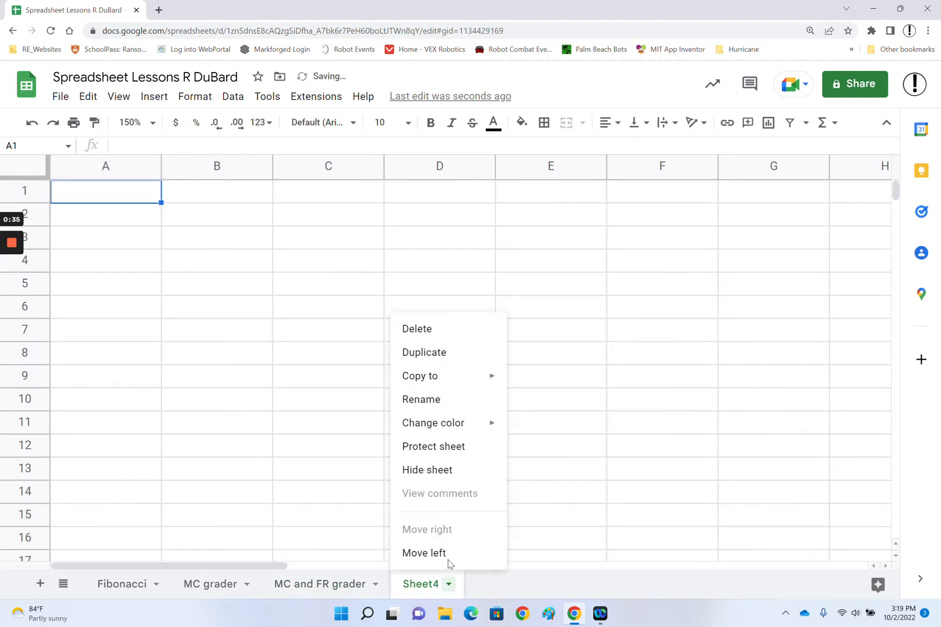
{"action": "left_click", "coordinate": [462, 401]}
{"action": "type", "text": "BMI"}
{"action": "key", "text": "Return"}
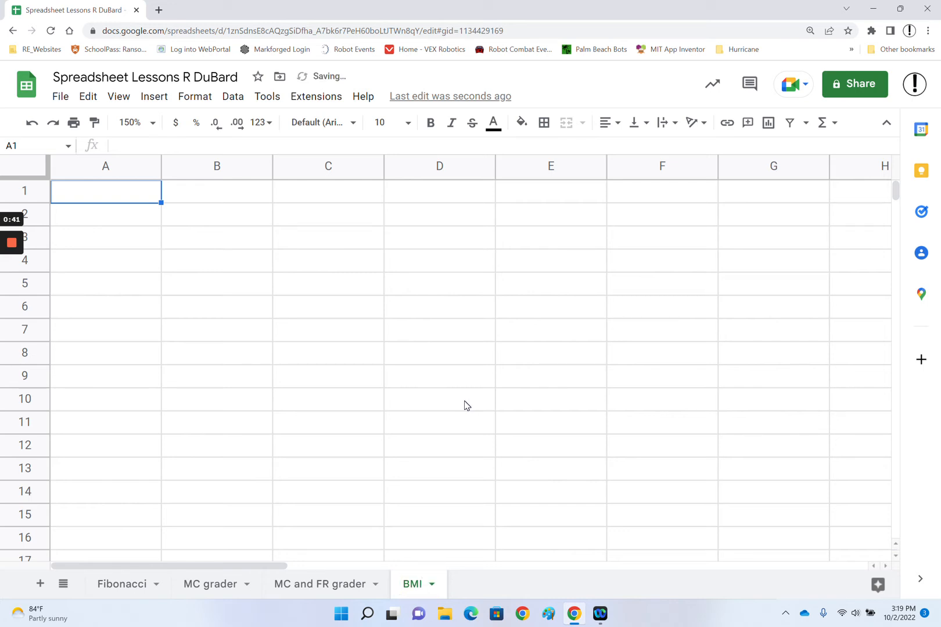
Enter the headings lo, mid and hi in cells C1, D1 and E1.
{"action": "left_click", "coordinate": [301, 193]}
{"action": "type", "text": "lo"}
{"action": "key", "text": "Tab"}
{"action": "type", "text": "mid"}
{"action": "key", "text": "Tab"}
{"action": "type", "text": "hi"}
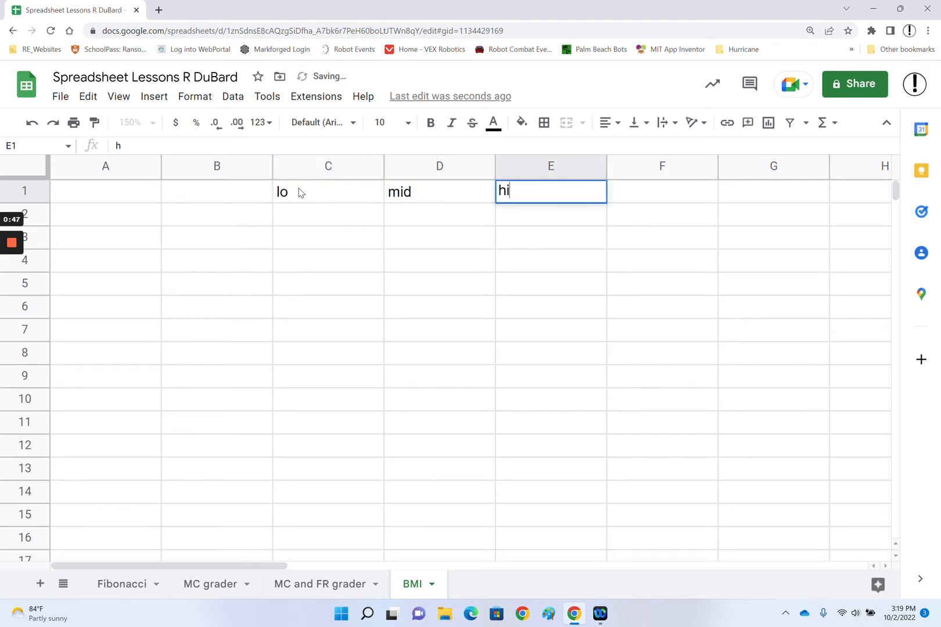
Enter the threshold values 18, 25 and 30 in C2, D2 and E2 beneath the lo, mid and hi headings.
{"action": "left_click", "coordinate": [330, 226]}
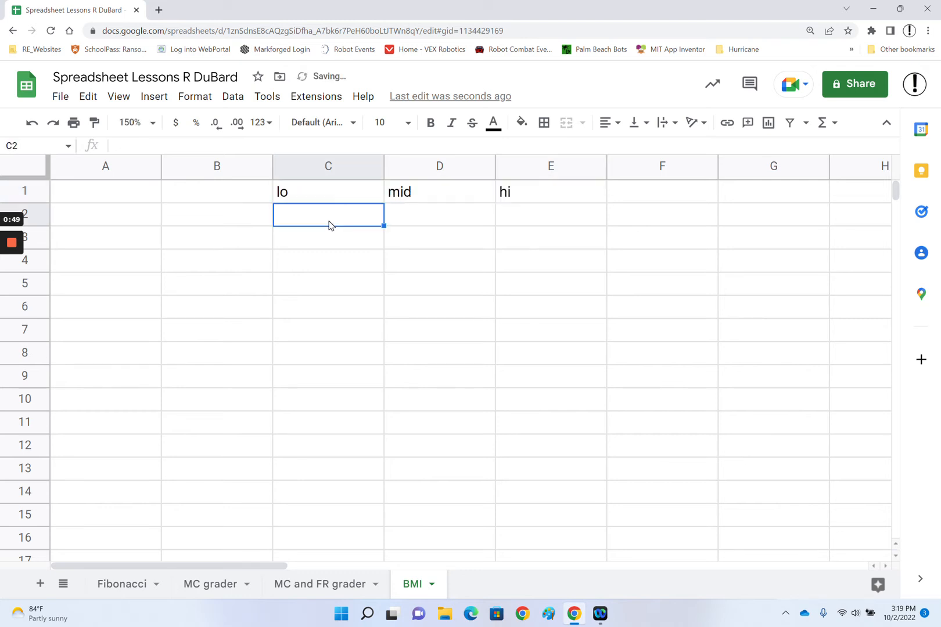
{"action": "type", "text": "18"}
{"action": "left_click", "coordinate": [427, 202]}
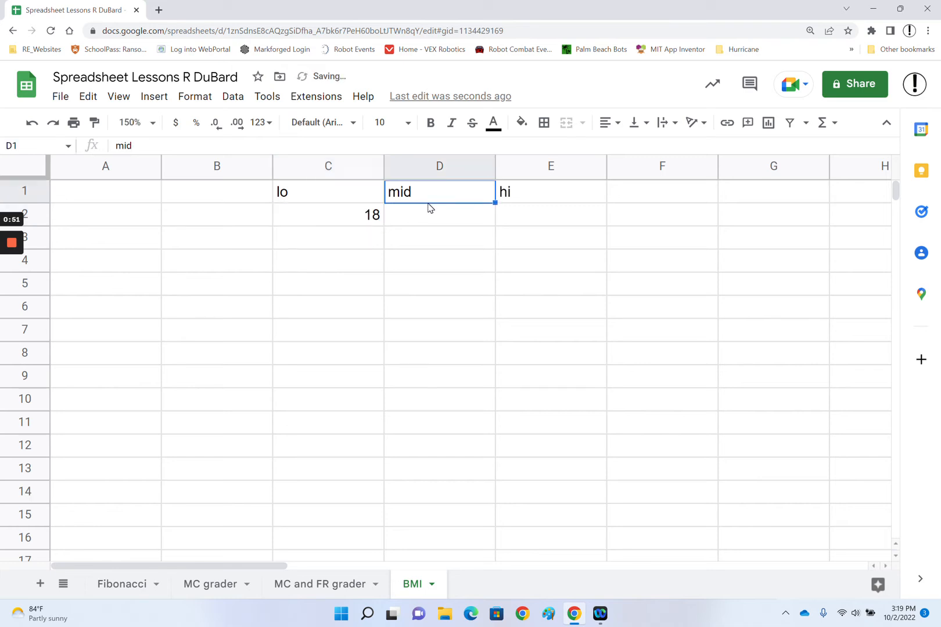
{"action": "left_click", "coordinate": [436, 226]}
{"action": "type", "text": "25"}
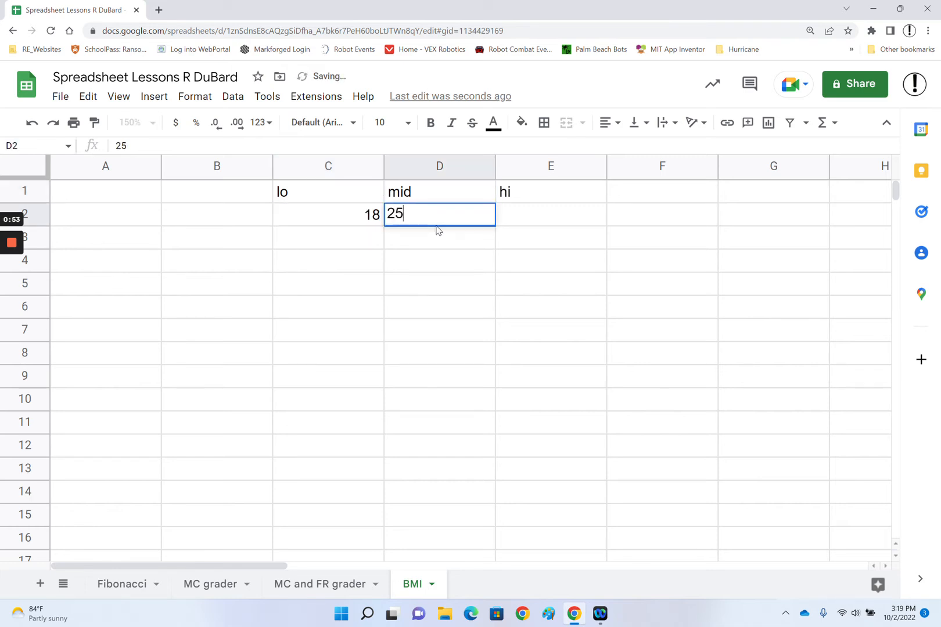
{"action": "left_click", "coordinate": [554, 230]}
{"action": "type", "text": "30"}
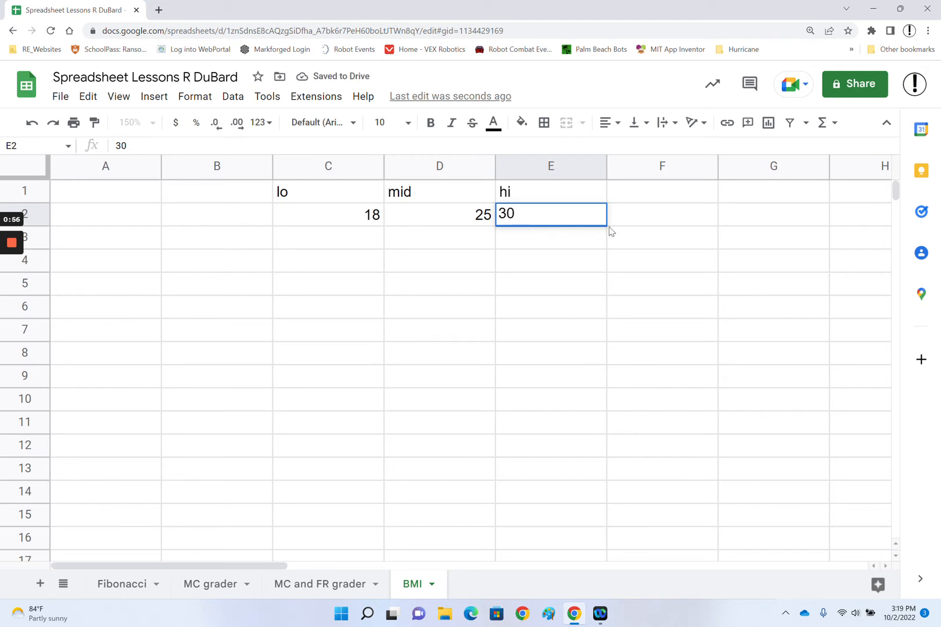
{"action": "left_click", "coordinate": [641, 243]}
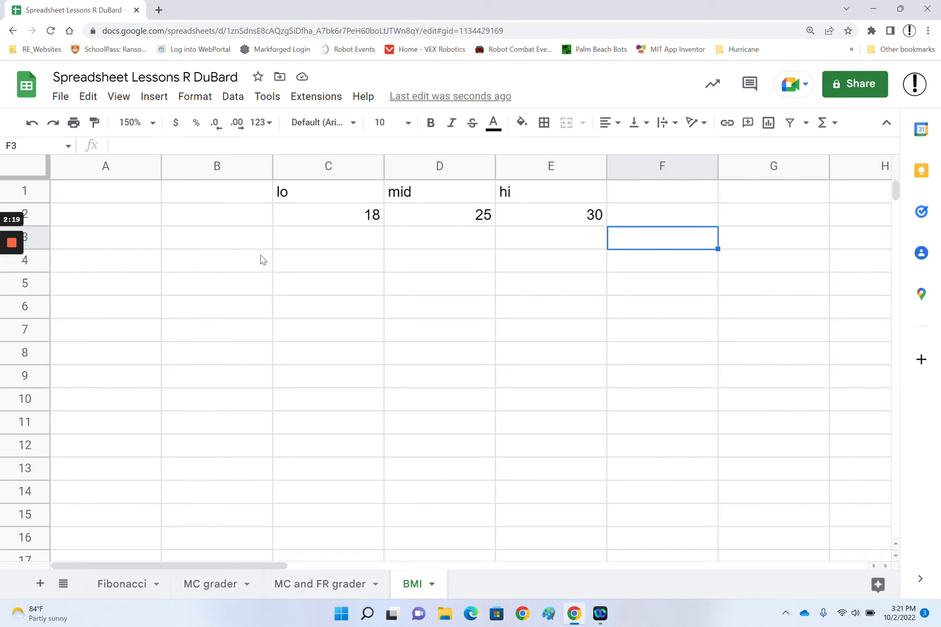
Label cell B4 as "wt (kg) v" for the weight column.
{"action": "left_click", "coordinate": [202, 262]}
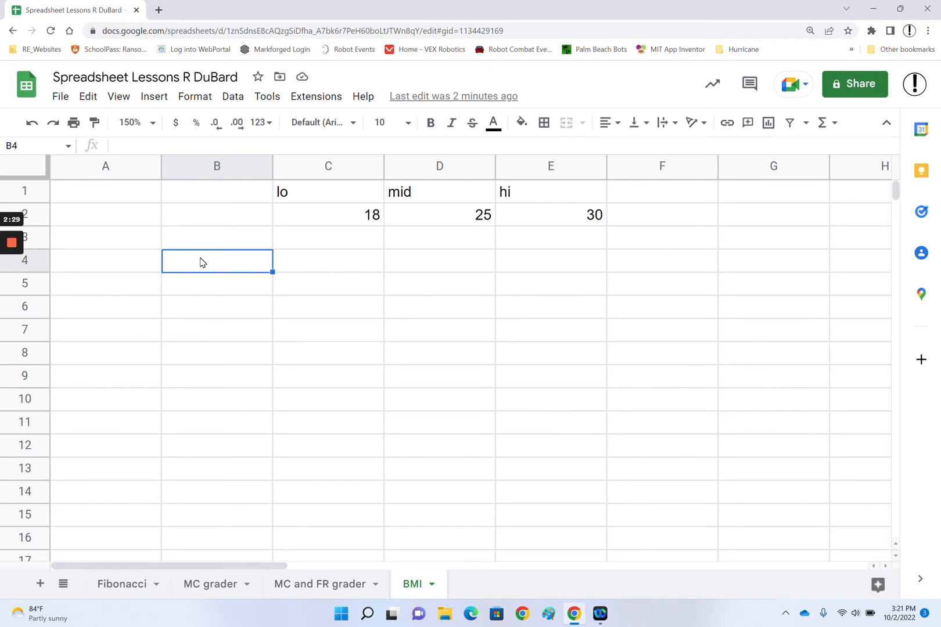
{"action": "type", "text": "wt (gk"}
{"action": "key", "text": "BackSpace"}
{"action": "key", "text": "BackSpace"}
{"action": "type", "text": "kg)"}
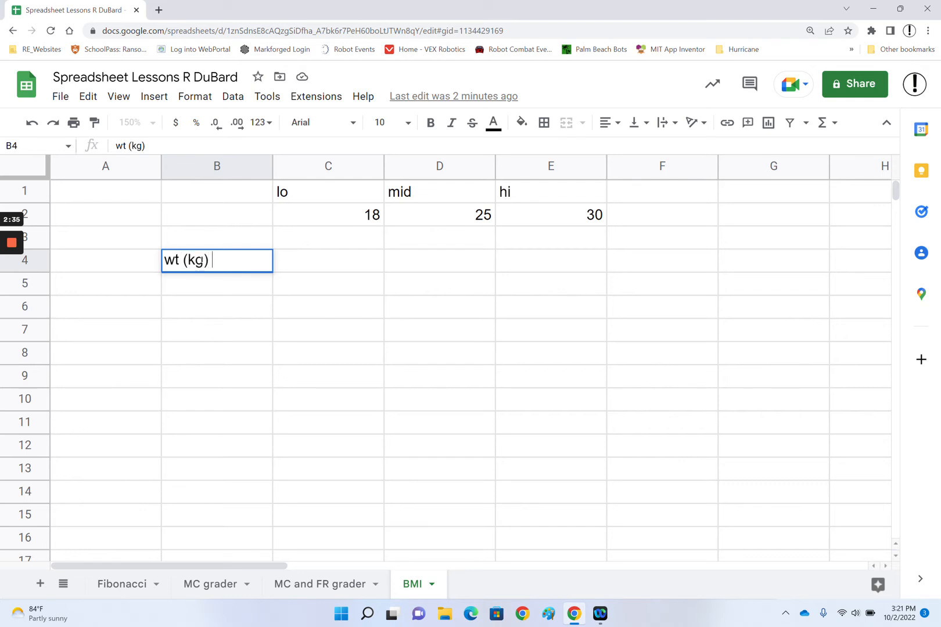
{"action": "type", "text": " v"}
Label cell B3 as "ht (m) >" for the height row.
{"action": "left_click", "coordinate": [256, 239]}
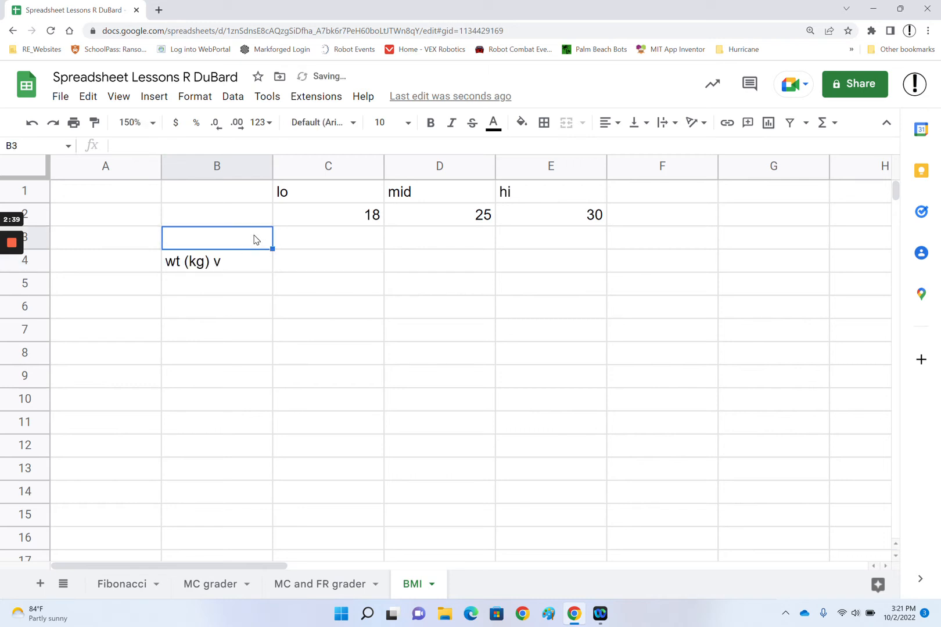
{"action": "type", "text": "ht "}
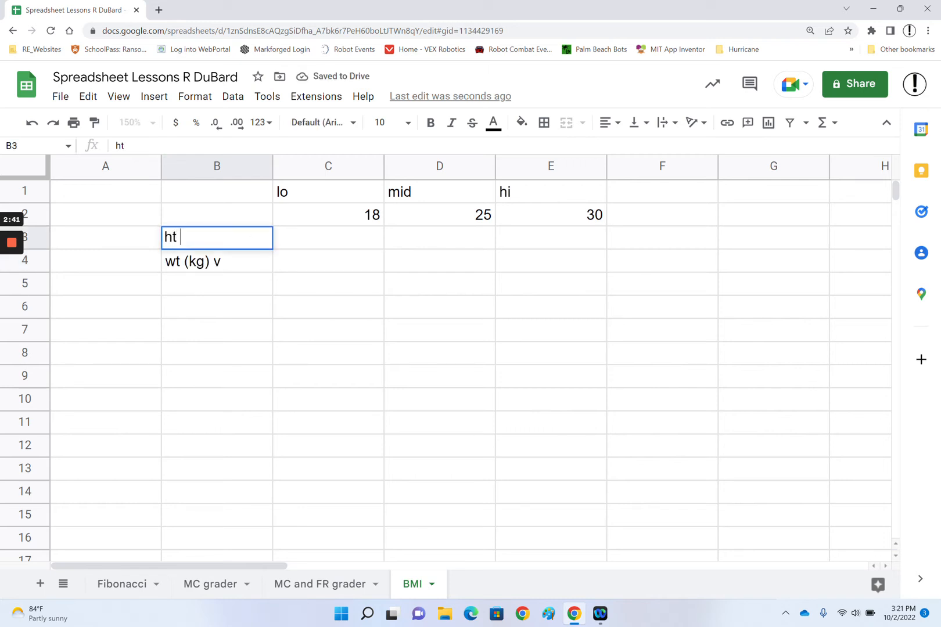
{"action": "type", "text": "(m) ."}
{"action": "key", "text": "BackSpace"}
{"action": "type", "text": ">"}
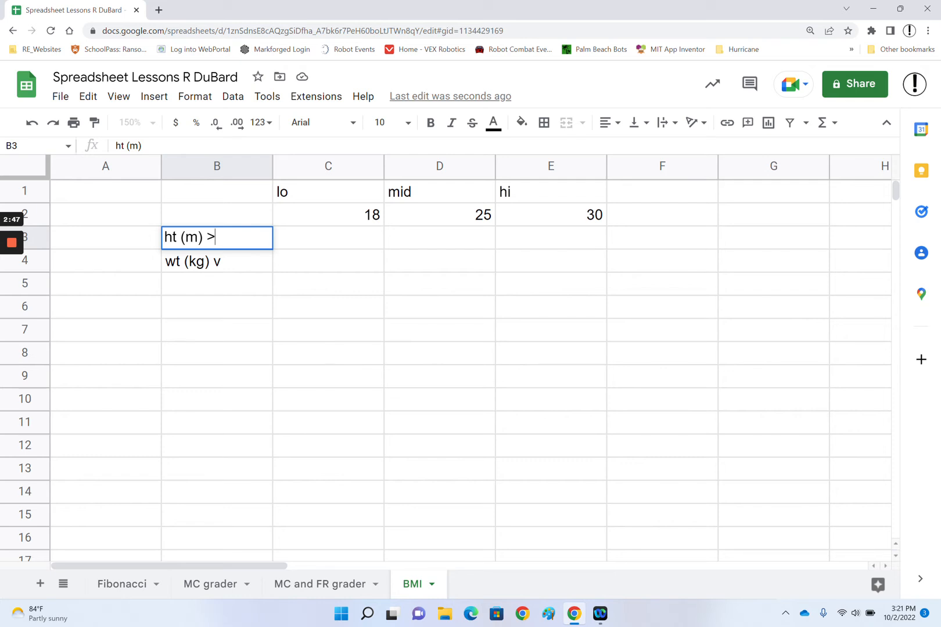
{"action": "key", "text": "Tab"}
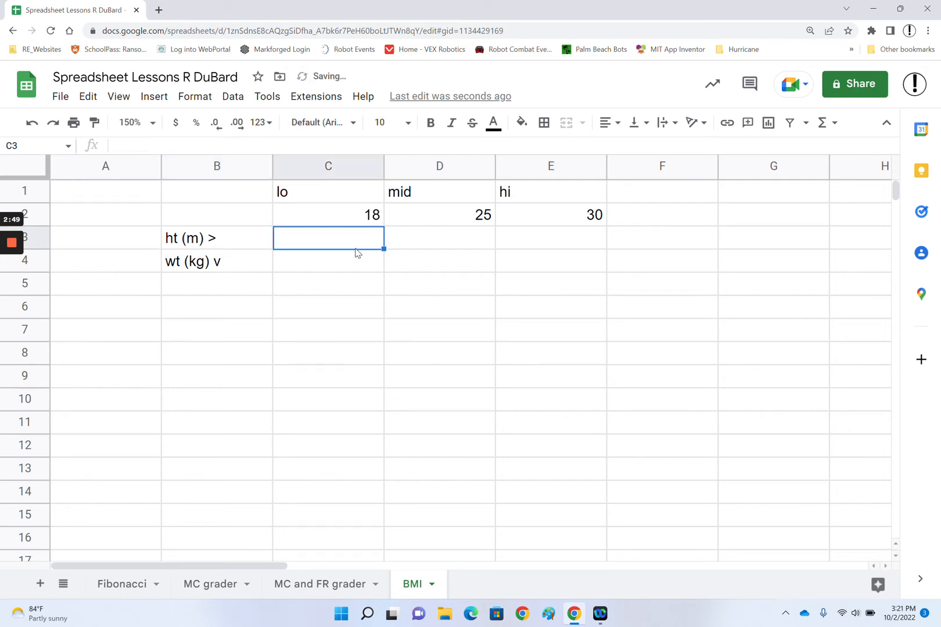
Enter the starting weight 45 in B5 and make its text red.
{"action": "left_click", "coordinate": [220, 292]}
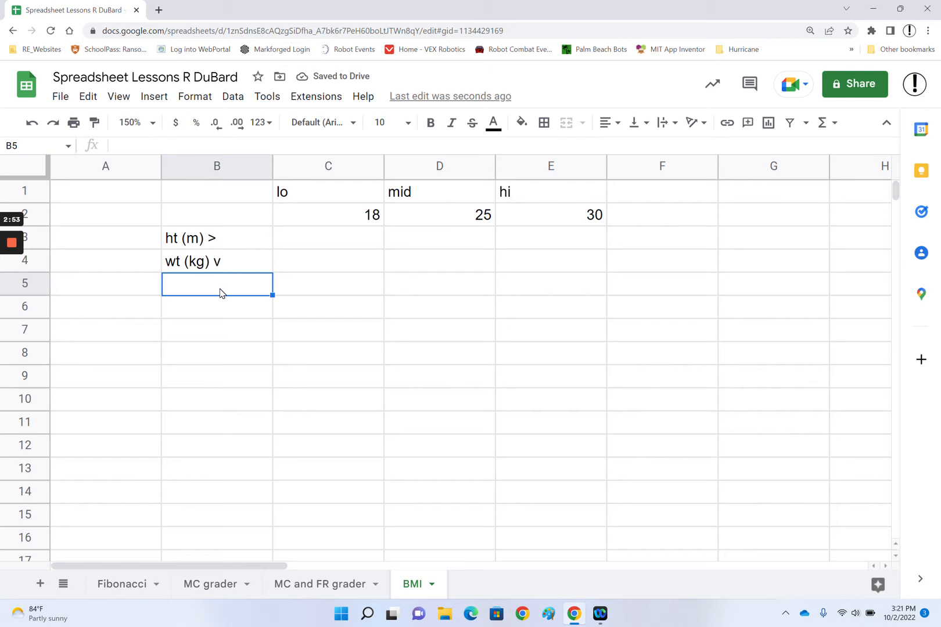
{"action": "type", "text": "45"}
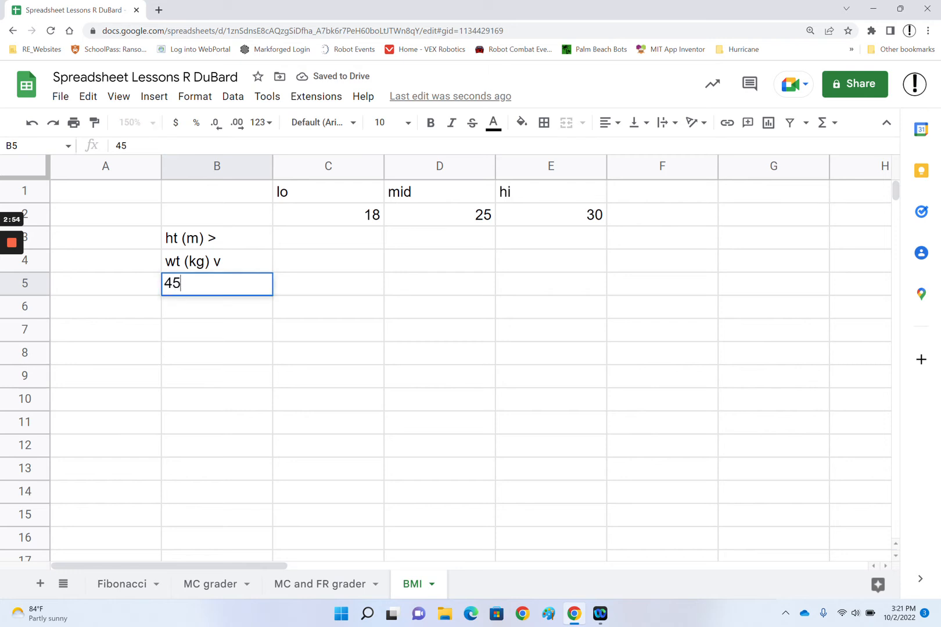
{"action": "left_click", "coordinate": [242, 312]}
{"action": "left_click", "coordinate": [263, 287]}
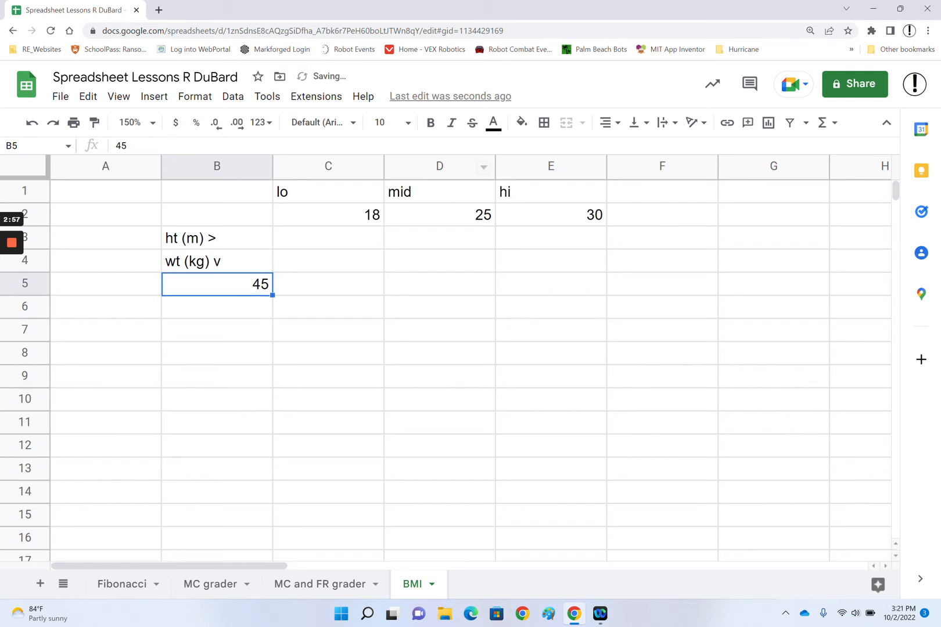
{"action": "left_click", "coordinate": [493, 124]}
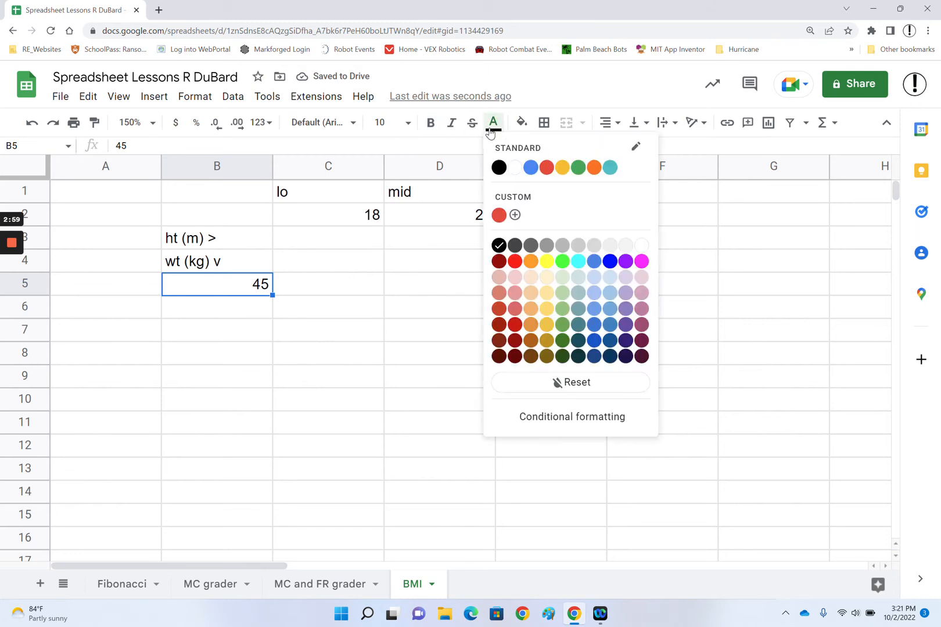
{"action": "left_click", "coordinate": [515, 261]}
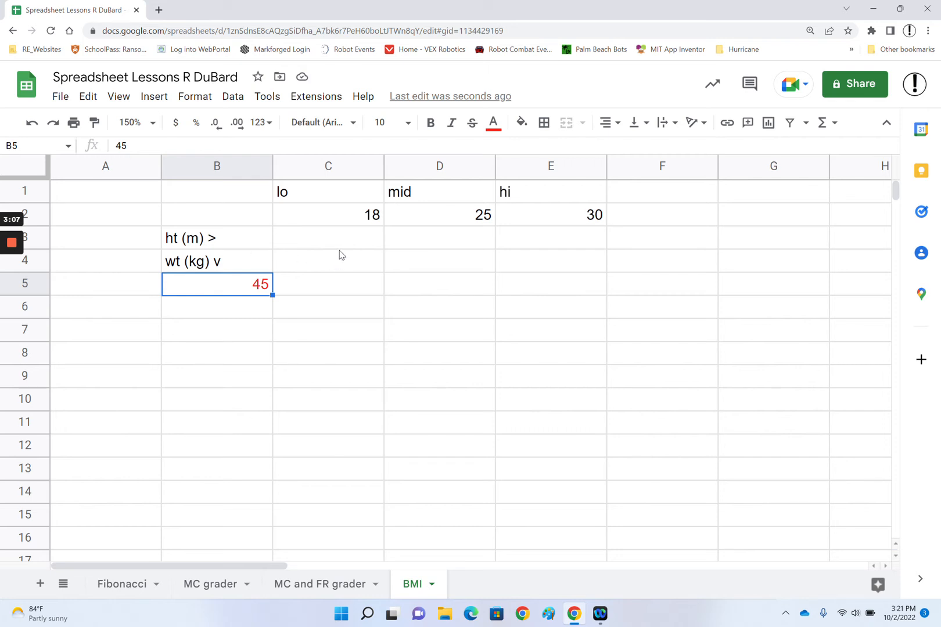
Move the "ht (m) >" label from B3 to C3.
{"action": "left_click", "coordinate": [353, 261]}
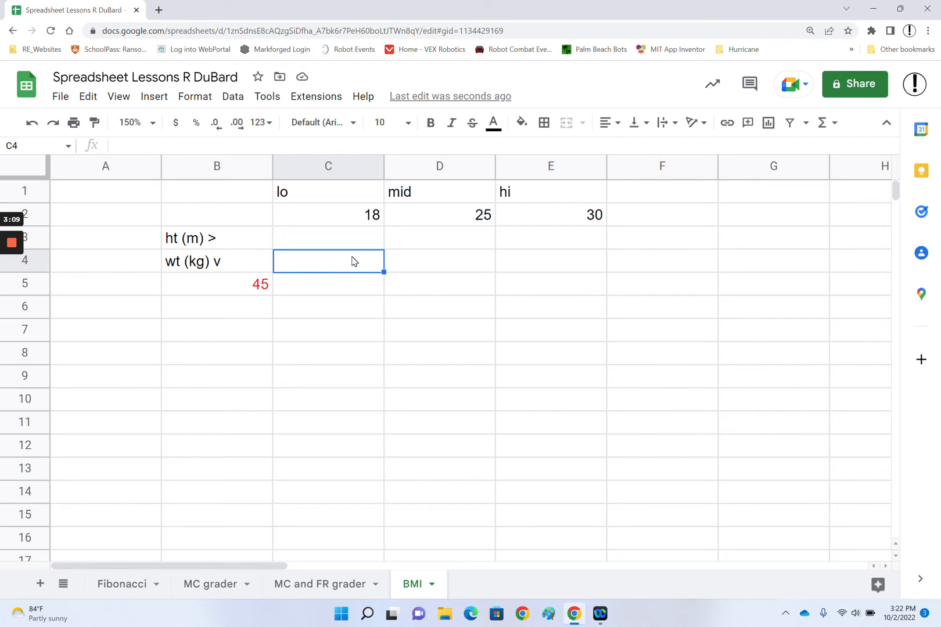
{"action": "left_click", "coordinate": [192, 238]}
{"action": "left_click_drag", "start_coordinate": [253, 250], "coordinate": [310, 254]}
Enter the starting height 1.4 in C4 and make its text red.
{"action": "left_click", "coordinate": [341, 266]}
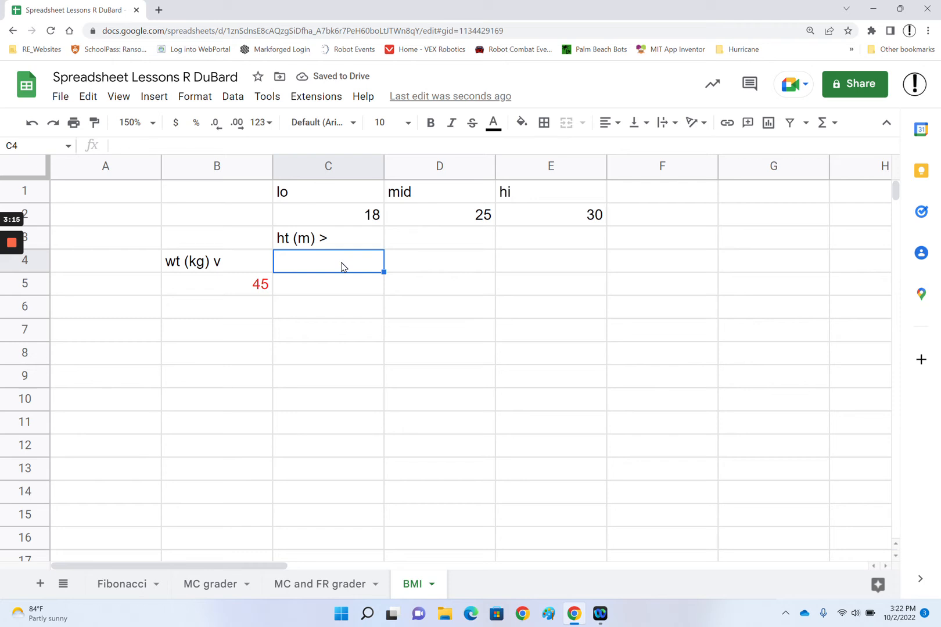
{"action": "type", "text": "1."}
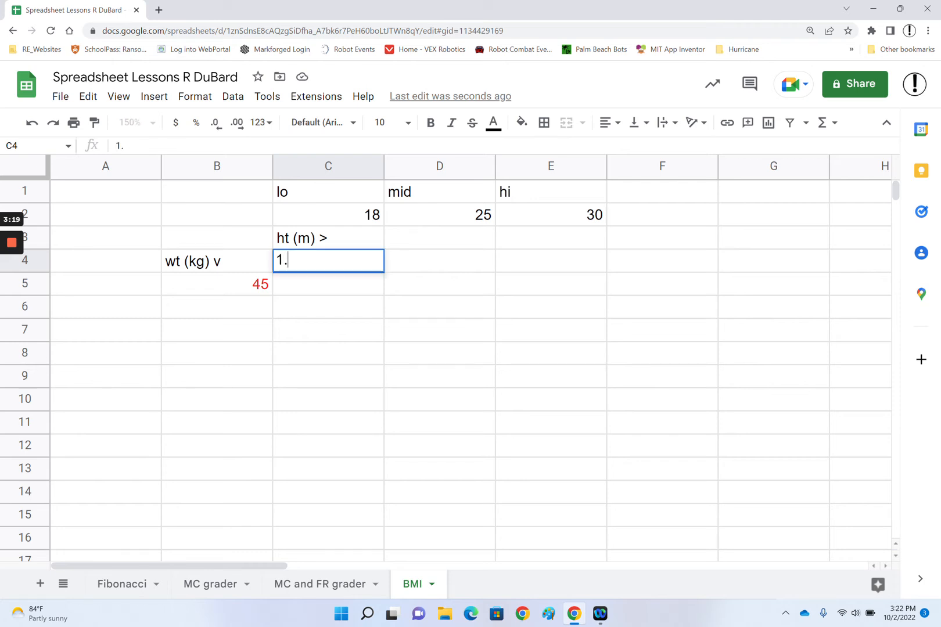
{"action": "type", "text": "4."}
{"action": "key", "text": "BackSpace"}
{"action": "key", "text": "Return"}
{"action": "left_click", "coordinate": [326, 268]}
{"action": "left_click", "coordinate": [493, 123]}
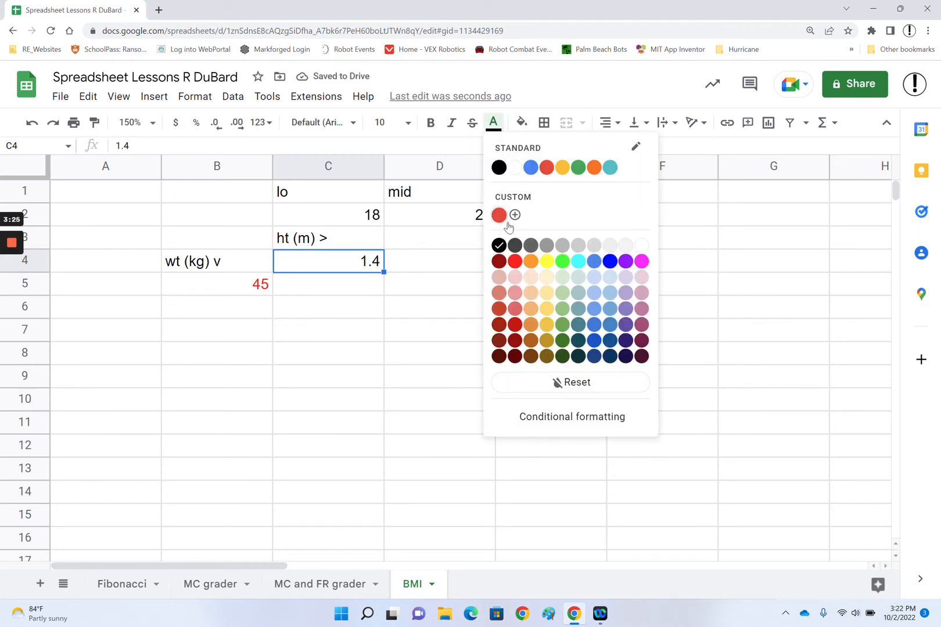
{"action": "left_click", "coordinate": [515, 262]}
Change the text colour of the threshold values in C2:E2 to red.
{"action": "left_click_drag", "start_coordinate": [357, 216], "coordinate": [563, 221]}
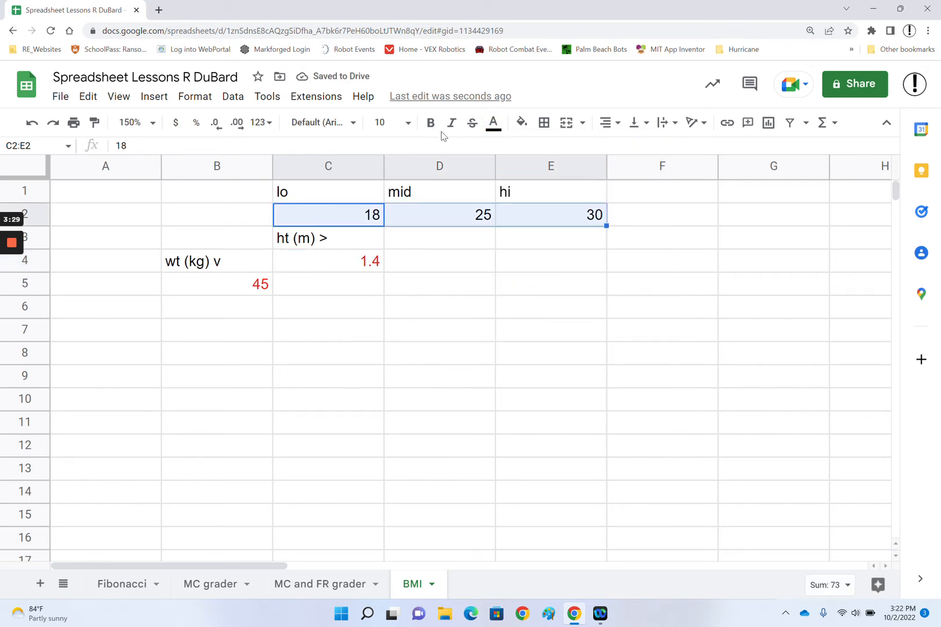
{"action": "left_click", "coordinate": [493, 123]}
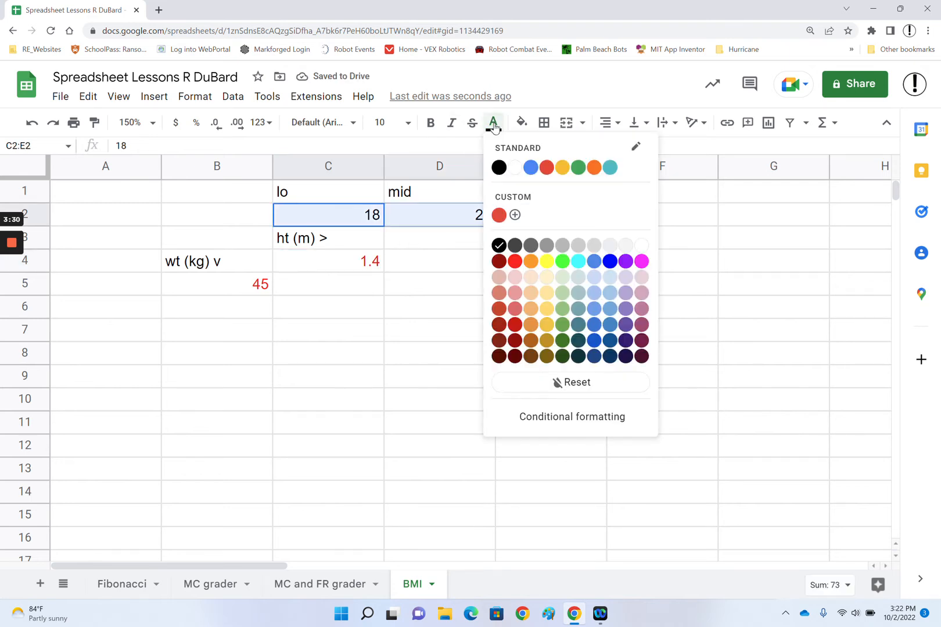
{"action": "left_click", "coordinate": [515, 262]}
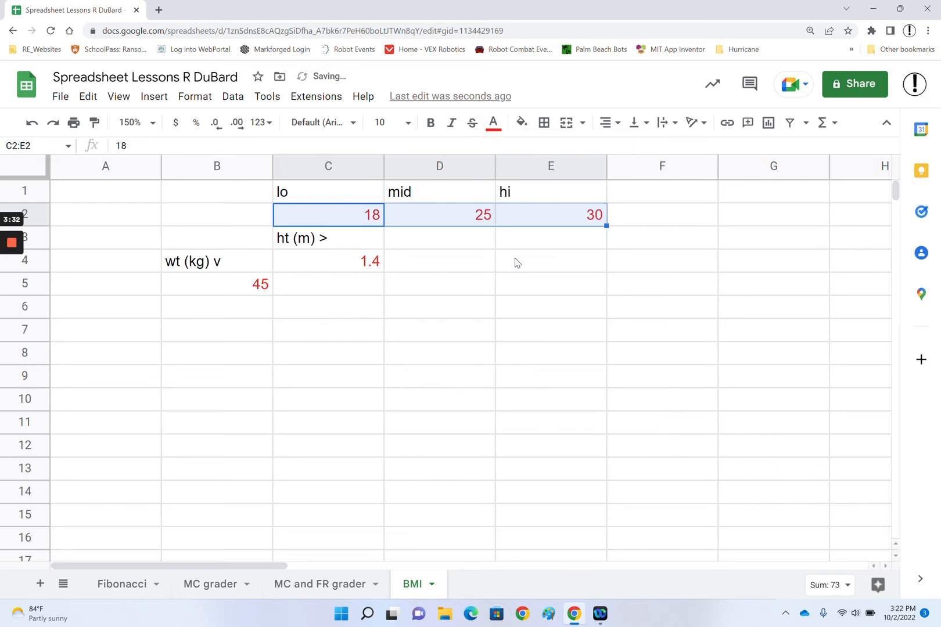
Enter the formula =B5+1 in B6 and fill it down the weight column to B16.
{"action": "left_click", "coordinate": [251, 315]}
{"action": "type", "text": "="}
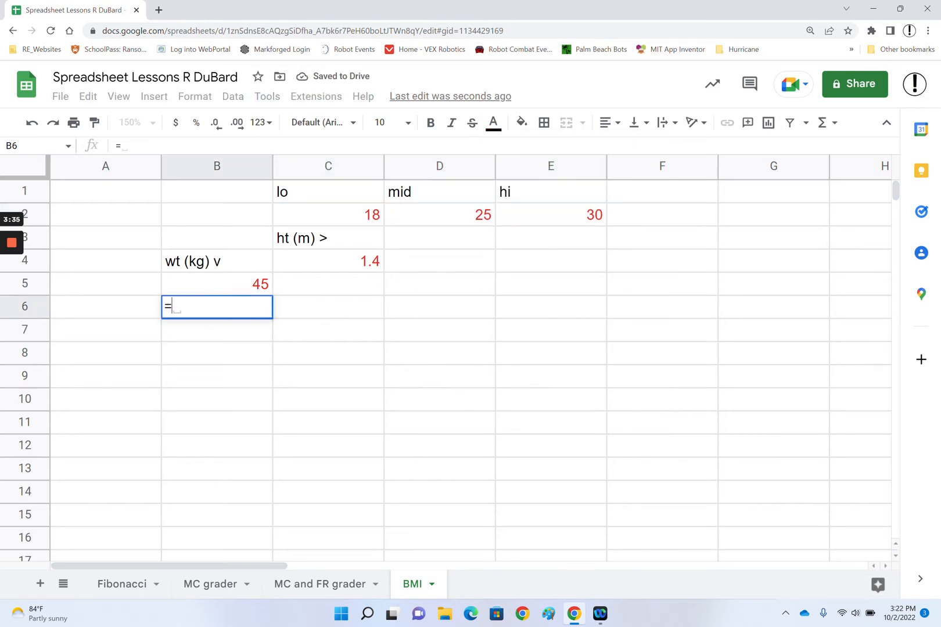
{"action": "left_click", "coordinate": [252, 290]}
{"action": "type", "text": "+"}
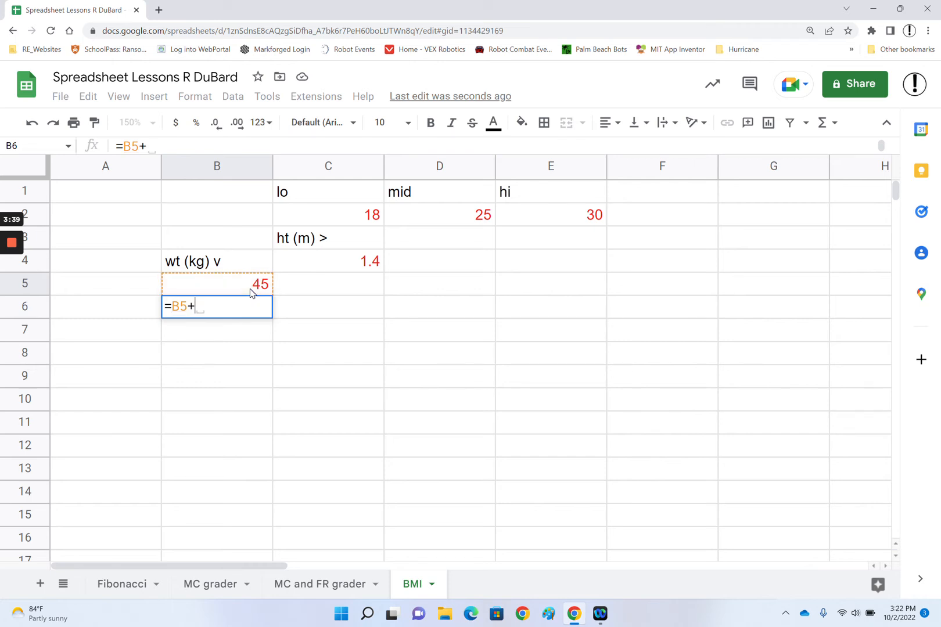
{"action": "type", "text": "1"}
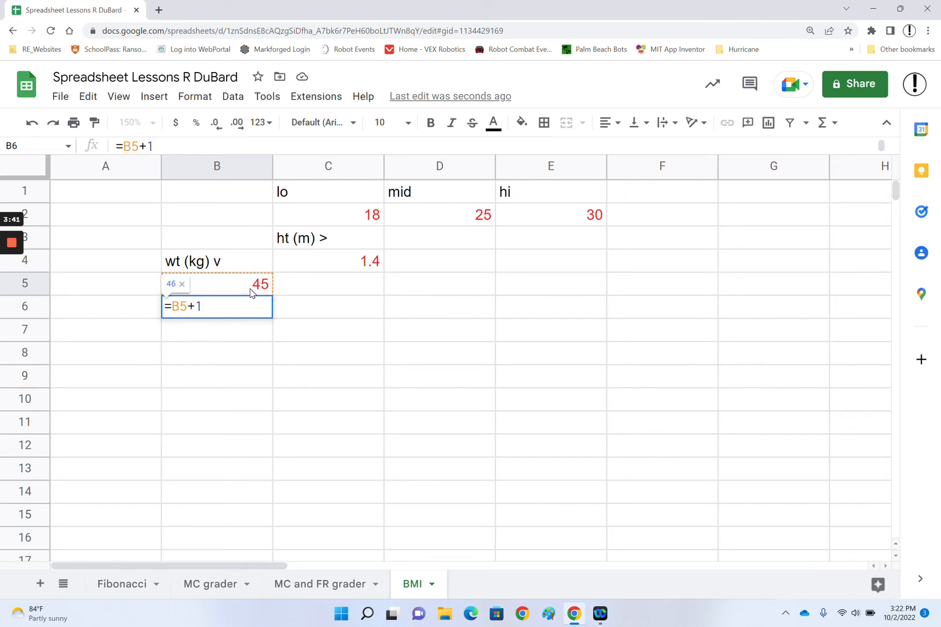
{"action": "key", "text": "Return"}
{"action": "left_click", "coordinate": [261, 315]}
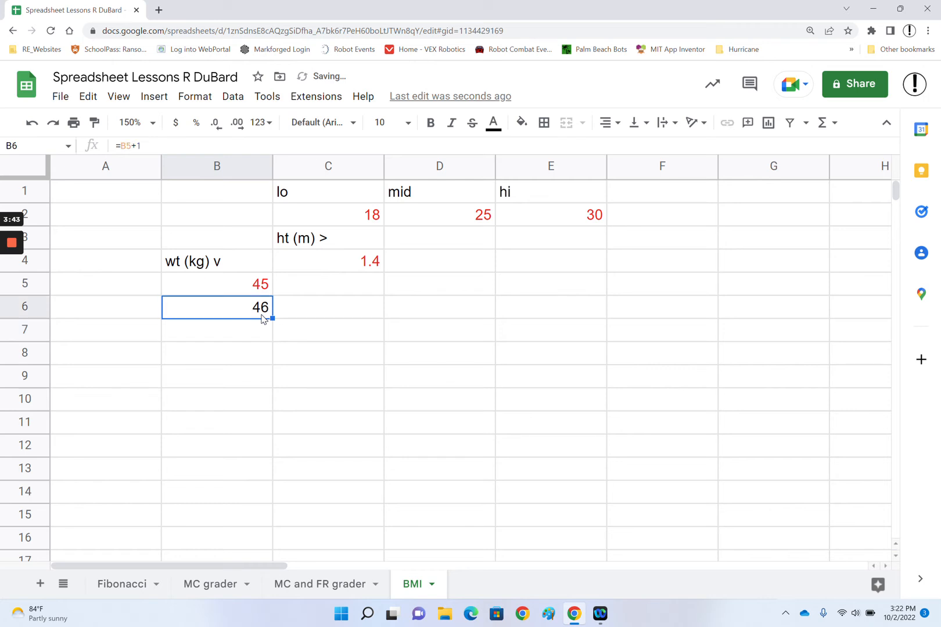
{"action": "left_click_drag", "start_coordinate": [272, 319], "coordinate": [273, 549]}
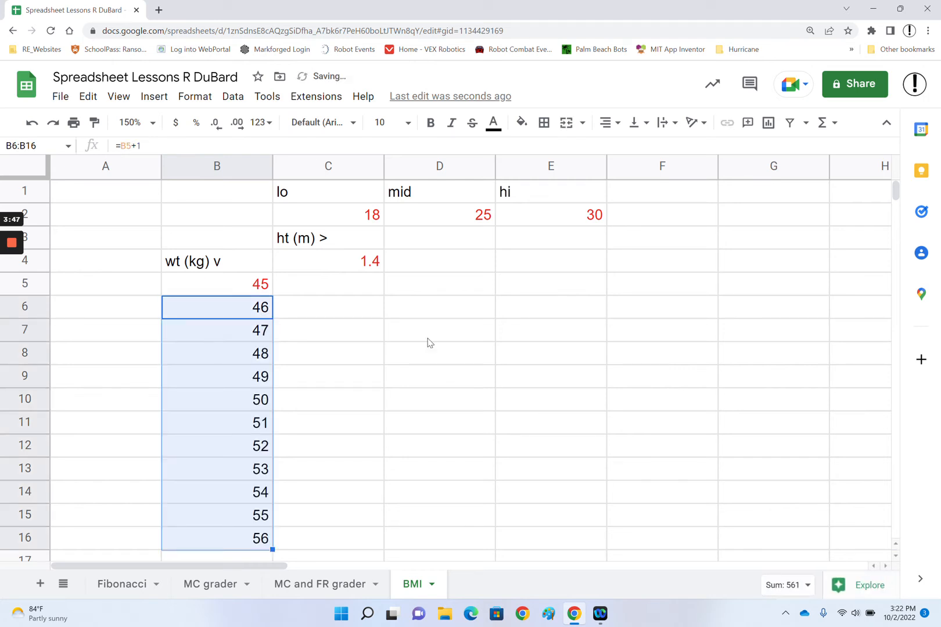
Enter the formula =C4+.1 in D4 and fill it across the height row to H4.
{"action": "left_click", "coordinate": [429, 266]}
{"action": "type", "text": "="}
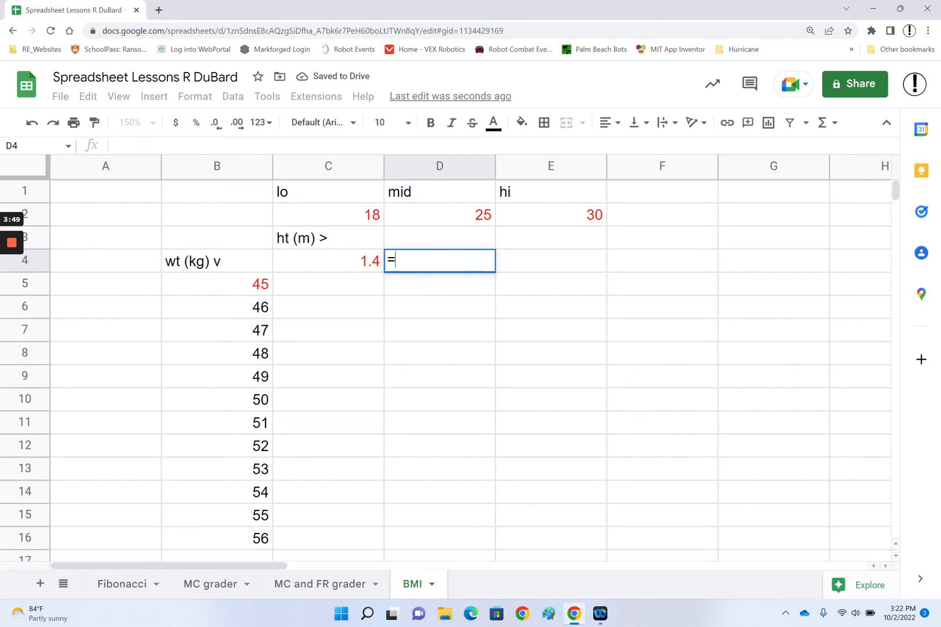
{"action": "left_click", "coordinate": [350, 272]}
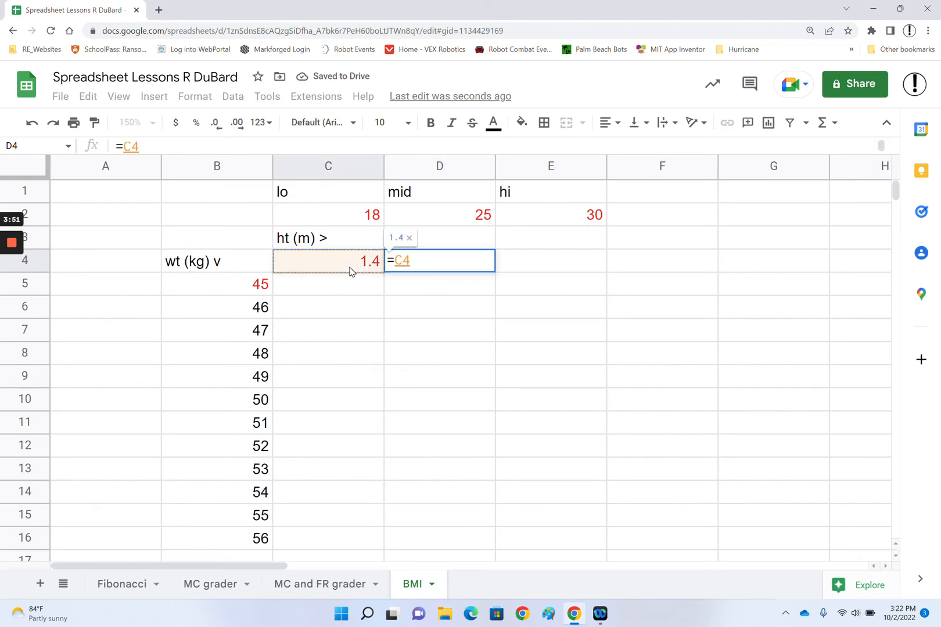
{"action": "type", "text": "+"}
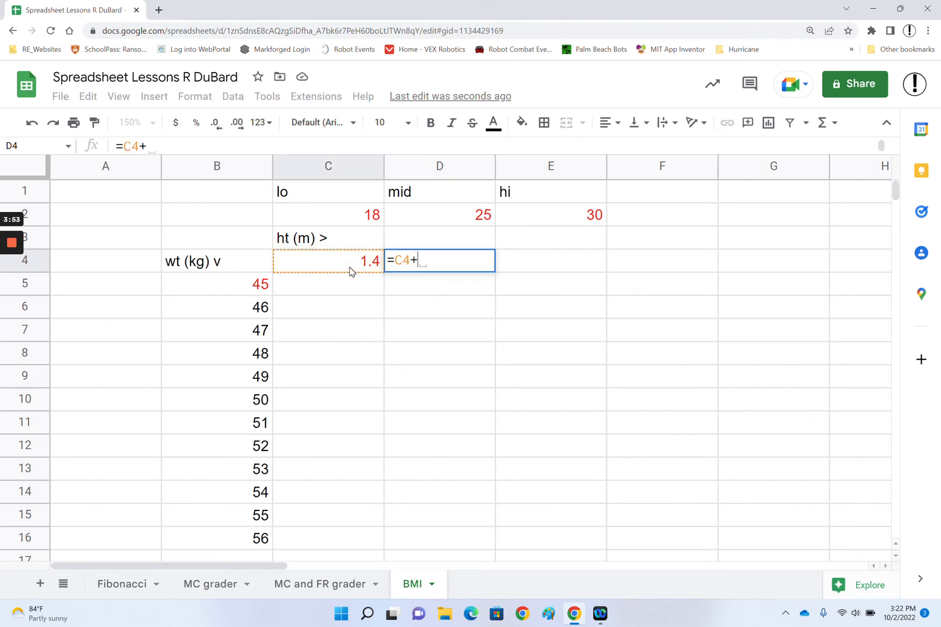
{"action": "type", "text": ".1"}
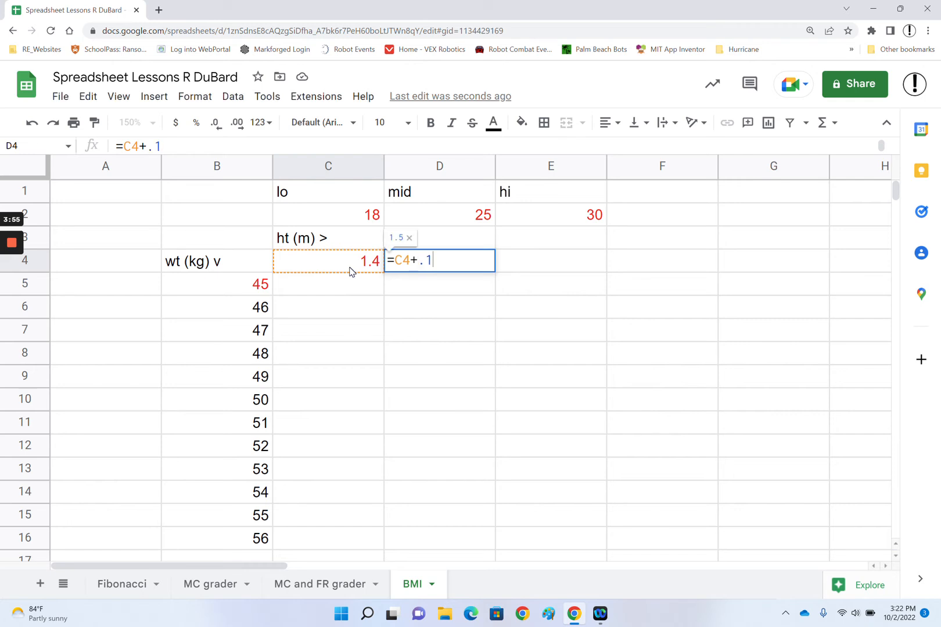
{"action": "key", "text": "Return"}
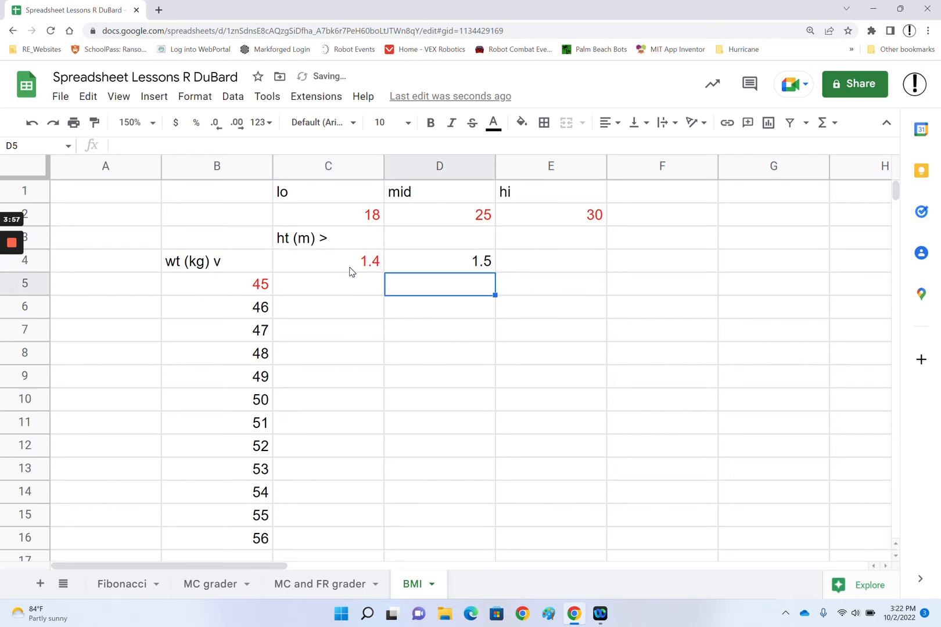
{"action": "left_click", "coordinate": [473, 262]}
{"action": "left_click_drag", "start_coordinate": [495, 272], "coordinate": [849, 277]}
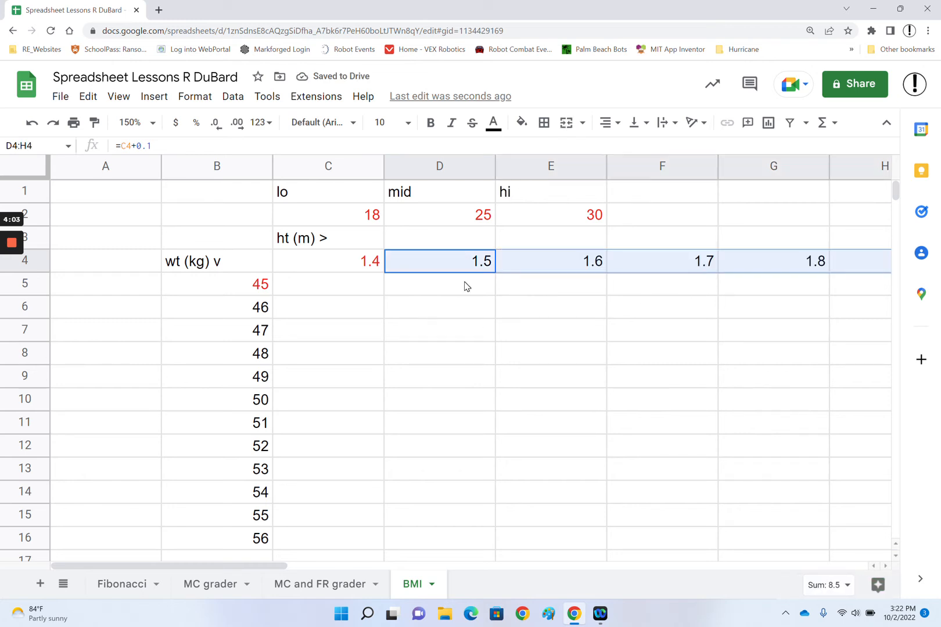
{"action": "left_click", "coordinate": [361, 285]}
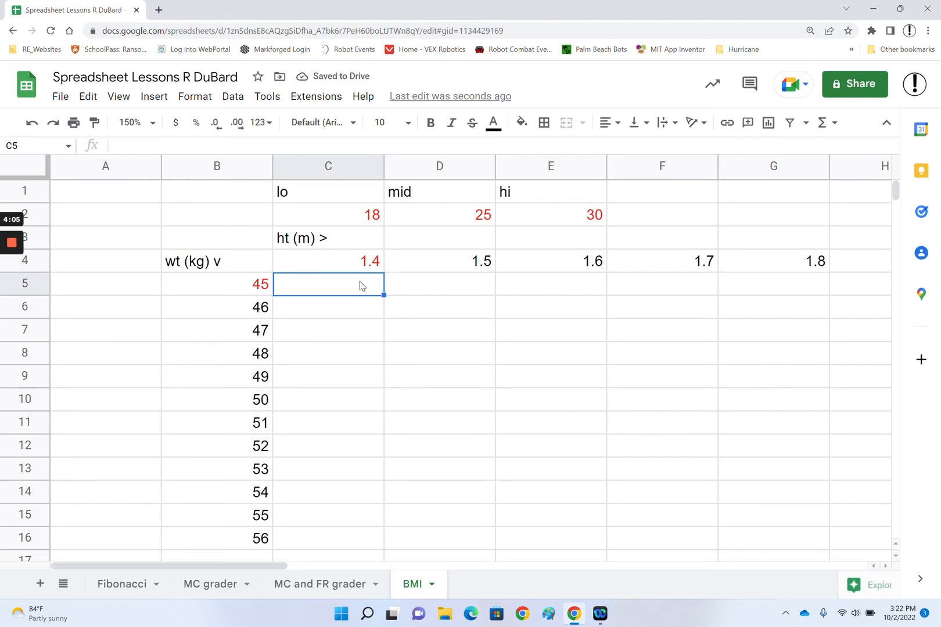
{"action": "type", "text": "="}
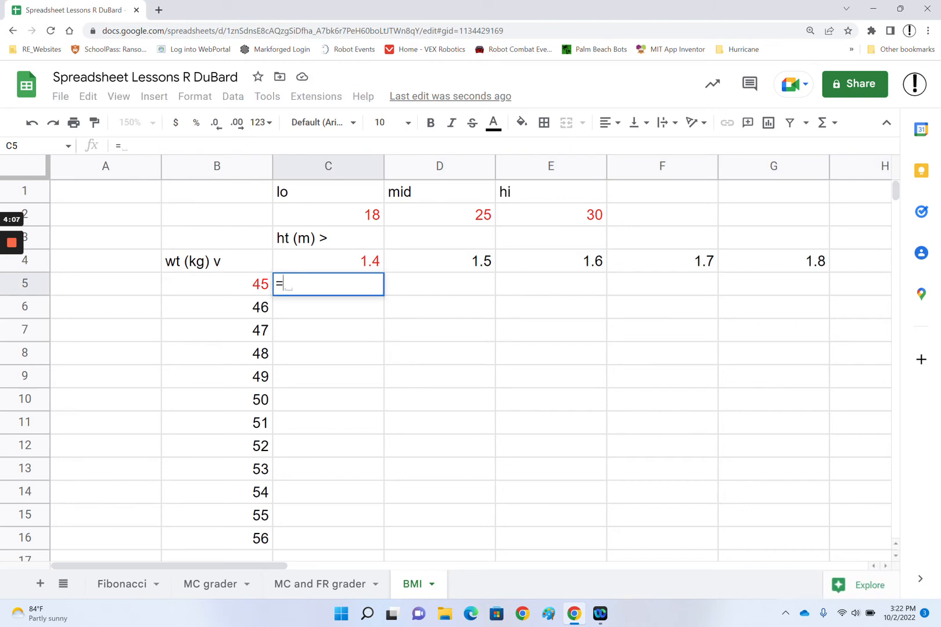
{"action": "key", "text": "Escape"}
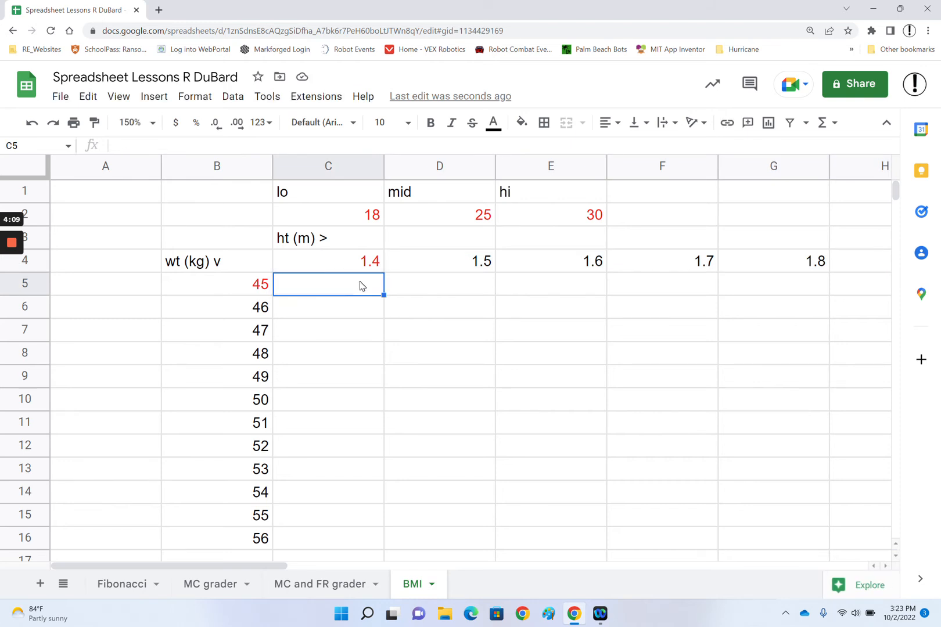
Enter the BMI formula =B9/E4^2 in E9, dividing the row's weight by the square of the column's height.
{"action": "left_click", "coordinate": [552, 381]}
{"action": "type", "text": "="}
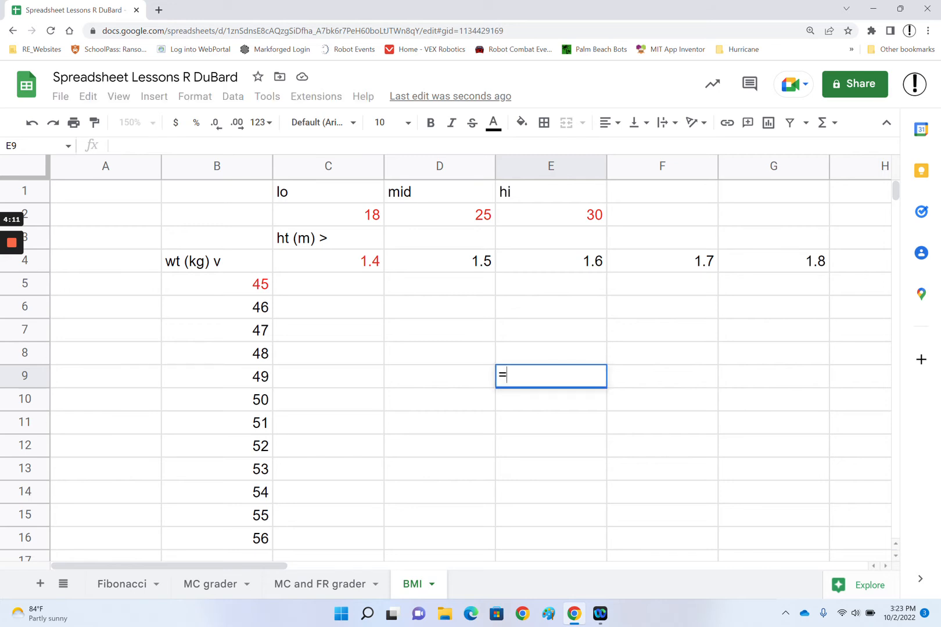
{"action": "left_click", "coordinate": [249, 379]}
{"action": "type", "text": "/"}
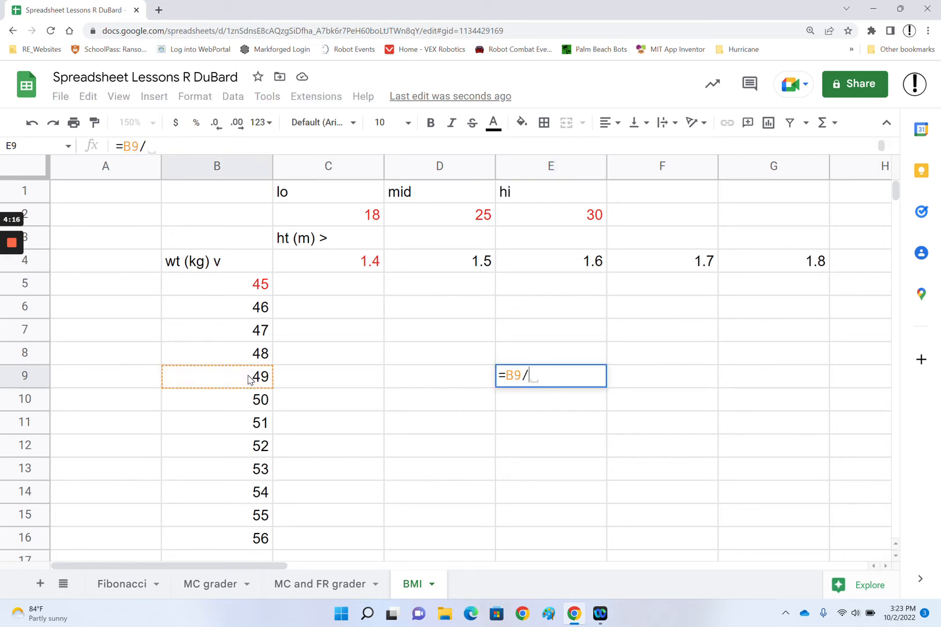
{"action": "left_click", "coordinate": [579, 266]}
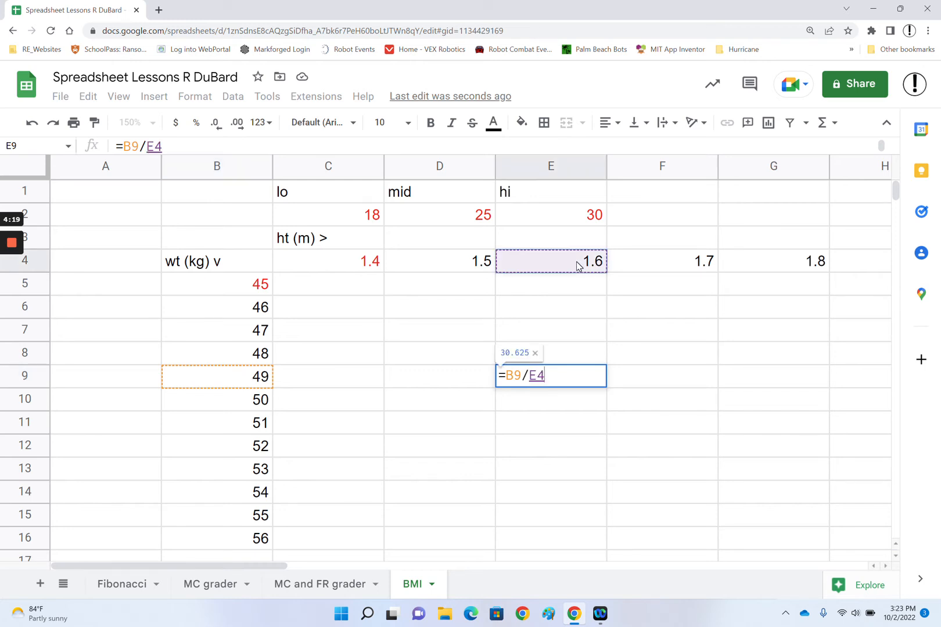
{"action": "type", "text": "^2"}
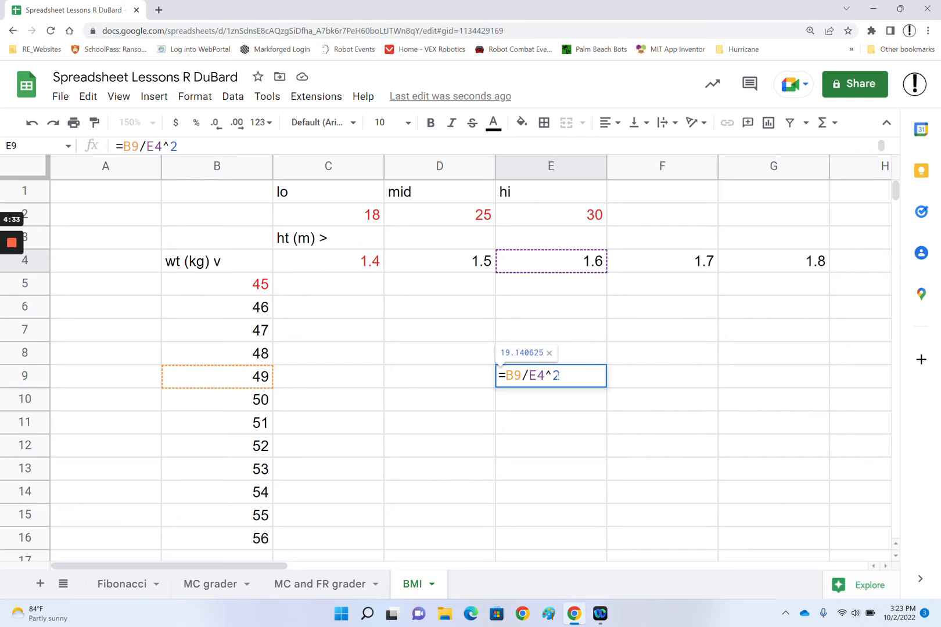
{"action": "key", "text": "Return"}
Reduce the number format of the BMI result in E9 to one decimal place.
{"action": "left_click", "coordinate": [558, 380]}
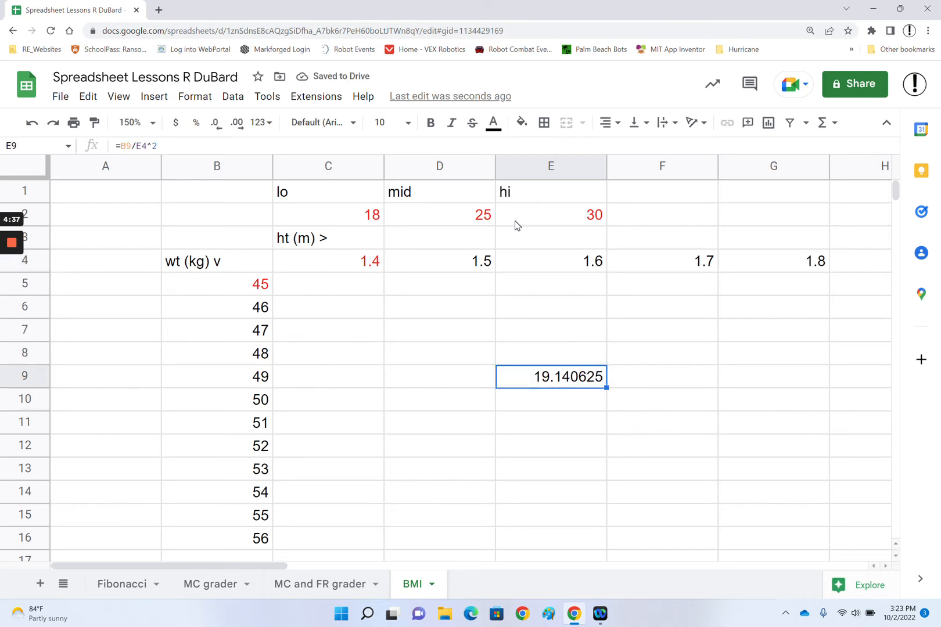
{"action": "left_click", "coordinate": [216, 123]}
{"action": "left_click", "coordinate": [223, 131]}
{"action": "left_click", "coordinate": [223, 131]}
{"action": "left_click", "coordinate": [223, 131]}
{"action": "left_click", "coordinate": [223, 131]}
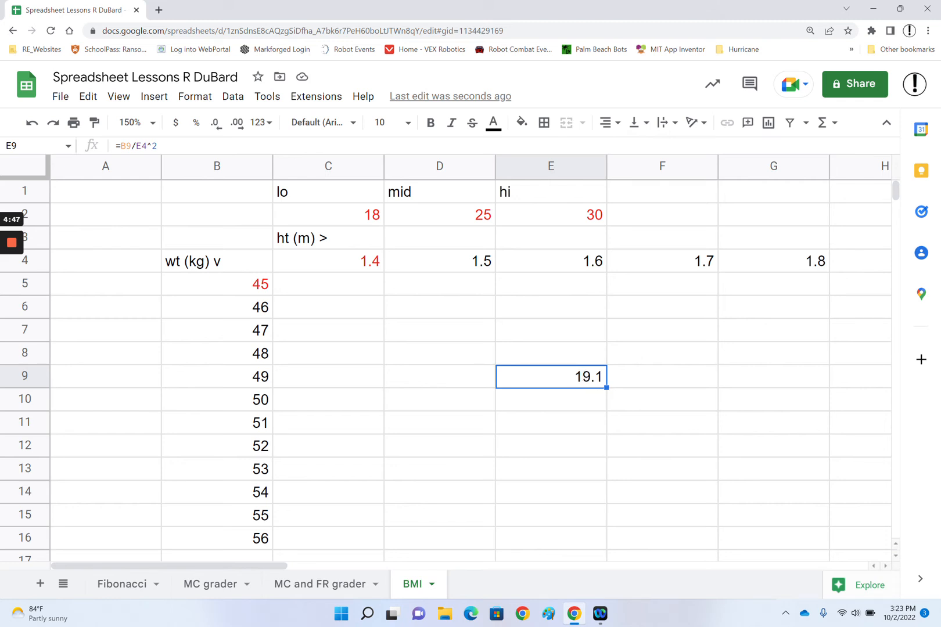
Try filling the E9 formula up to row 7 and across to column F, and undo the fills.
{"action": "left_click_drag", "start_coordinate": [604, 382], "coordinate": [697, 337]}
{"action": "left_click", "coordinate": [600, 385]}
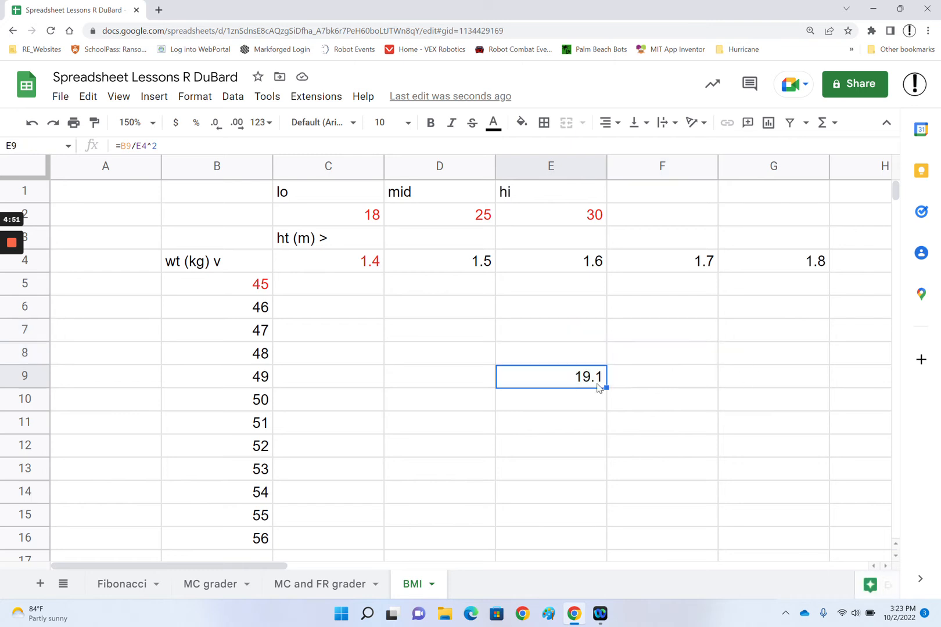
{"action": "left_click_drag", "start_coordinate": [604, 386], "coordinate": [715, 332]}
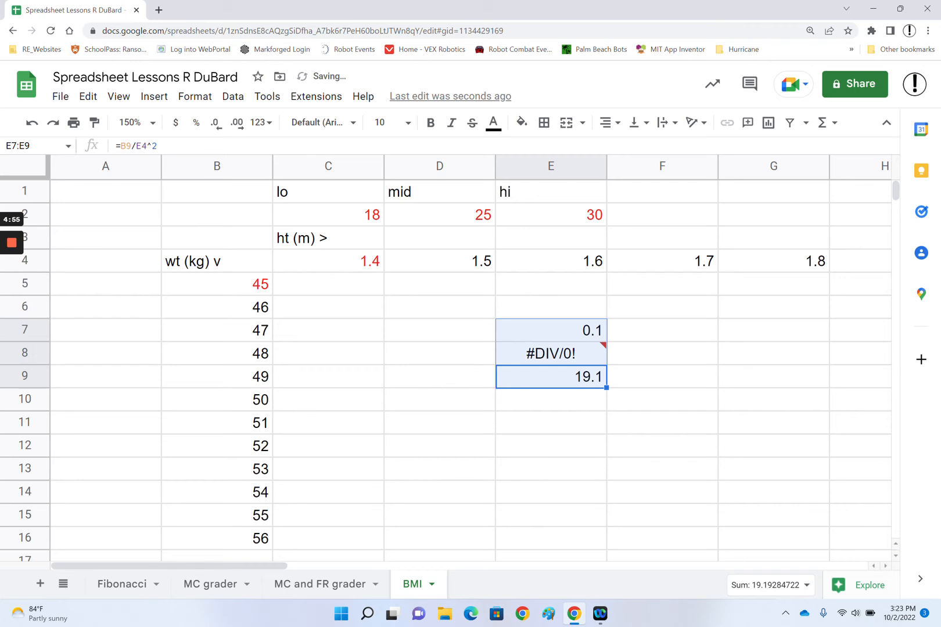
{"action": "left_click_drag", "start_coordinate": [607, 387], "coordinate": [678, 389]}
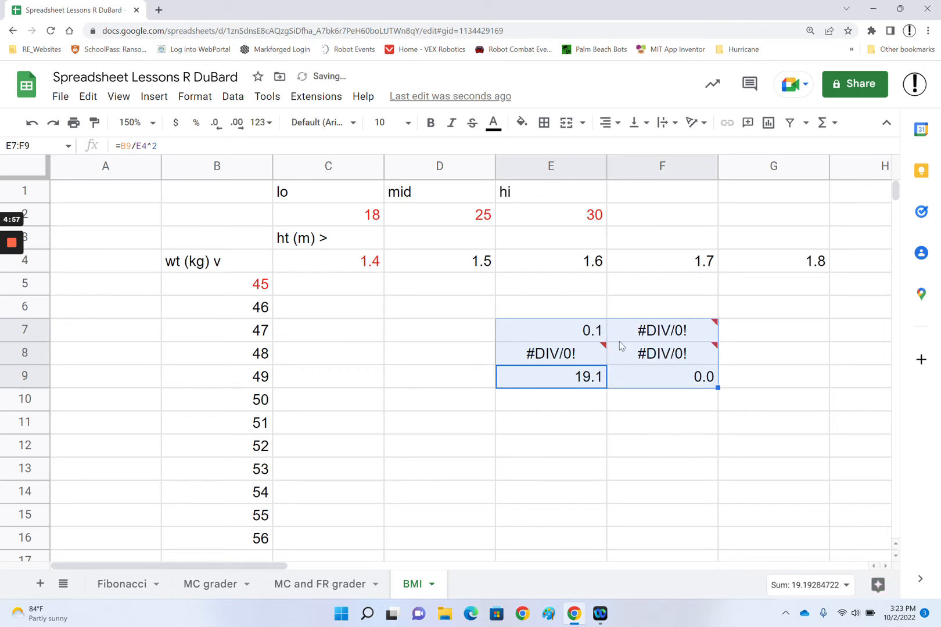
{"action": "mouse_move", "coordinate": [670, 358]}
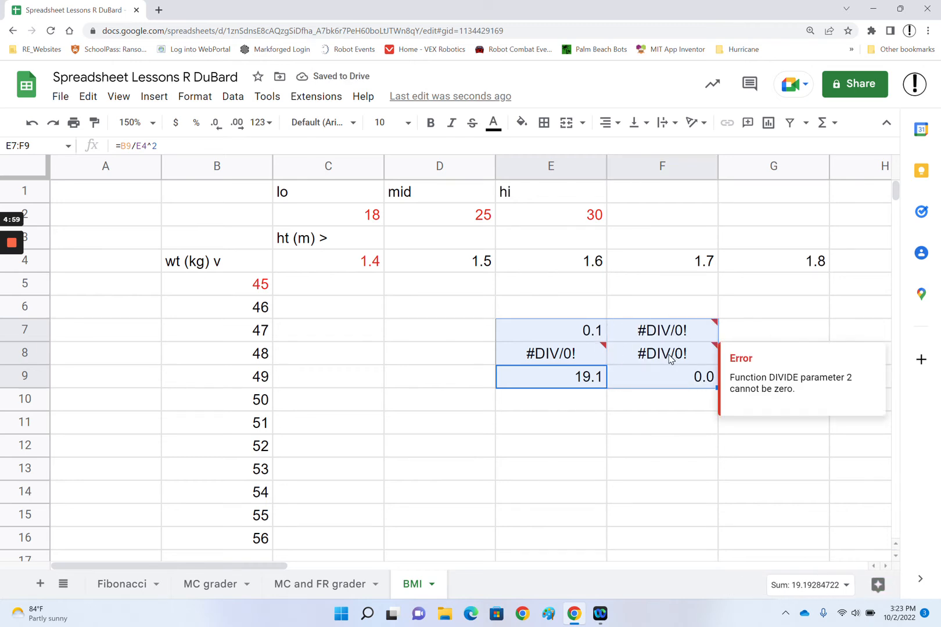
{"action": "key", "text": "ctrl+z"}
{"action": "key", "text": "ctrl+z"}
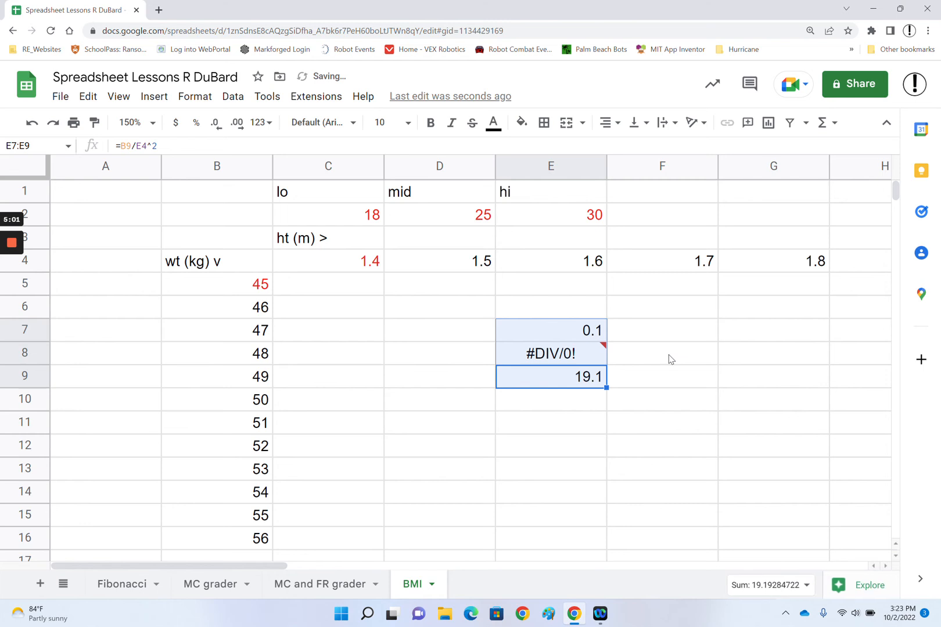
Change the E9 formula to =$B9/E$4^2, locking the weight column and the height row.
{"action": "double_click", "coordinate": [577, 381]}
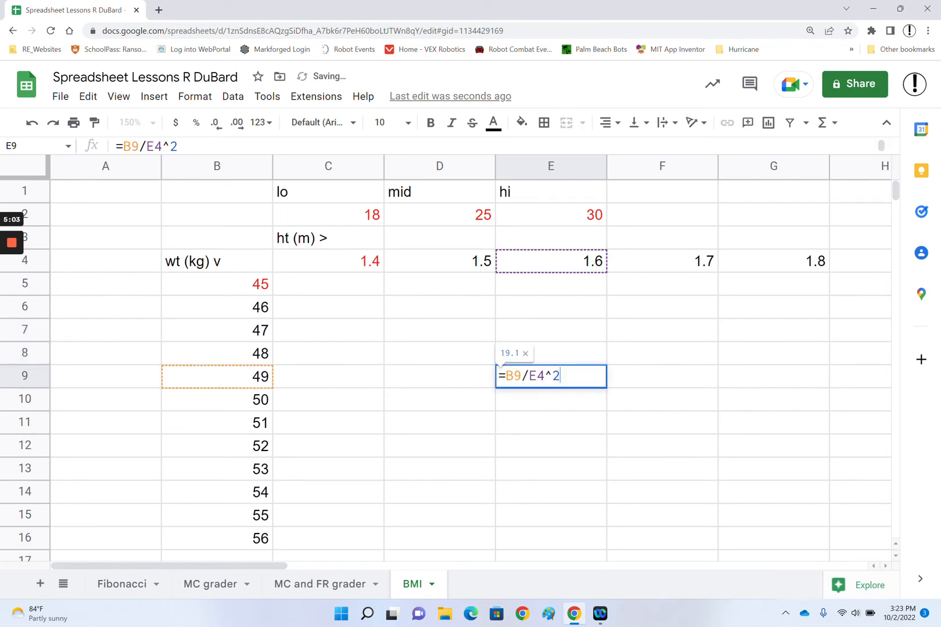
{"action": "left_click", "coordinate": [514, 377]}
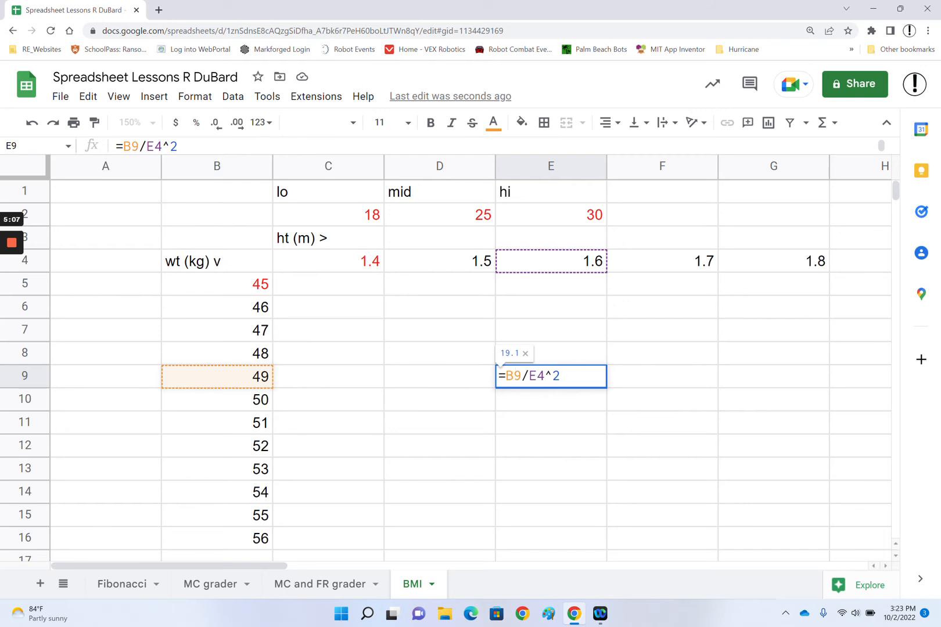
{"action": "key", "text": "F4"}
{"action": "key", "text": "F4"}
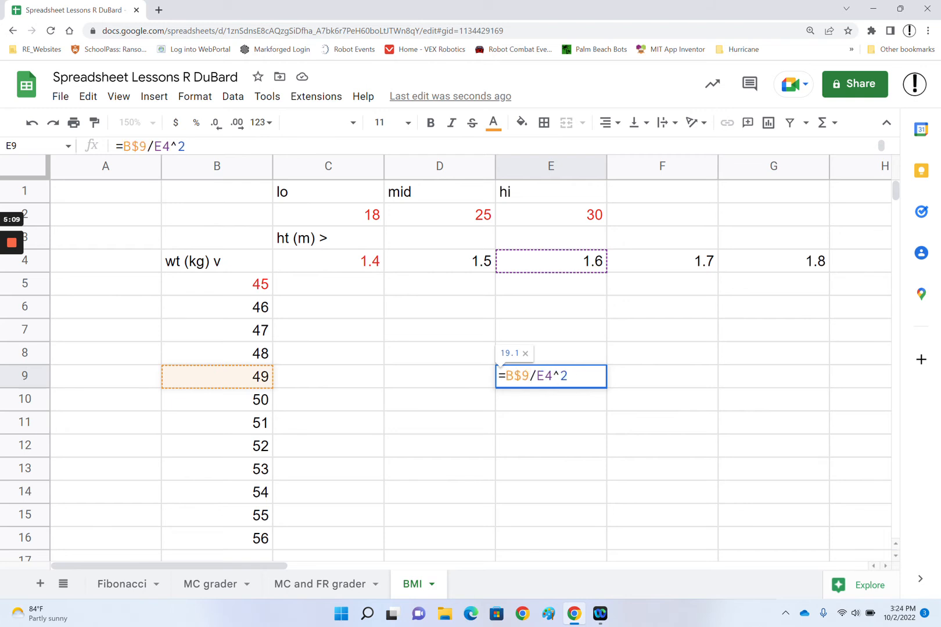
{"action": "key", "text": "F4"}
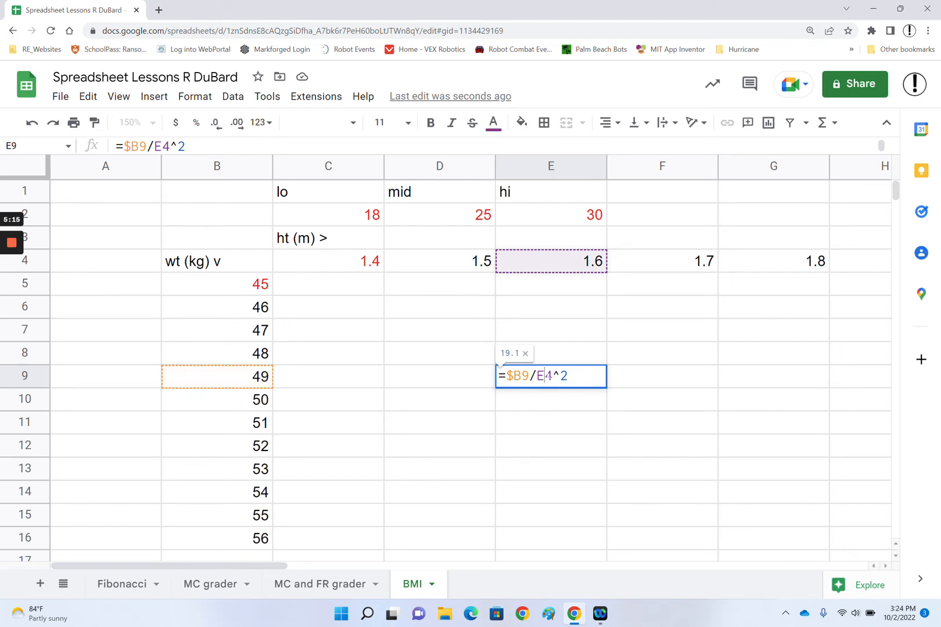
{"action": "key", "text": "F4"}
{"action": "key", "text": "F4"}
{"action": "key", "text": "Return"}
Fill the E9 formula through the BMI table C5:G16 and check the references in its corner cells.
{"action": "left_click", "coordinate": [579, 375]}
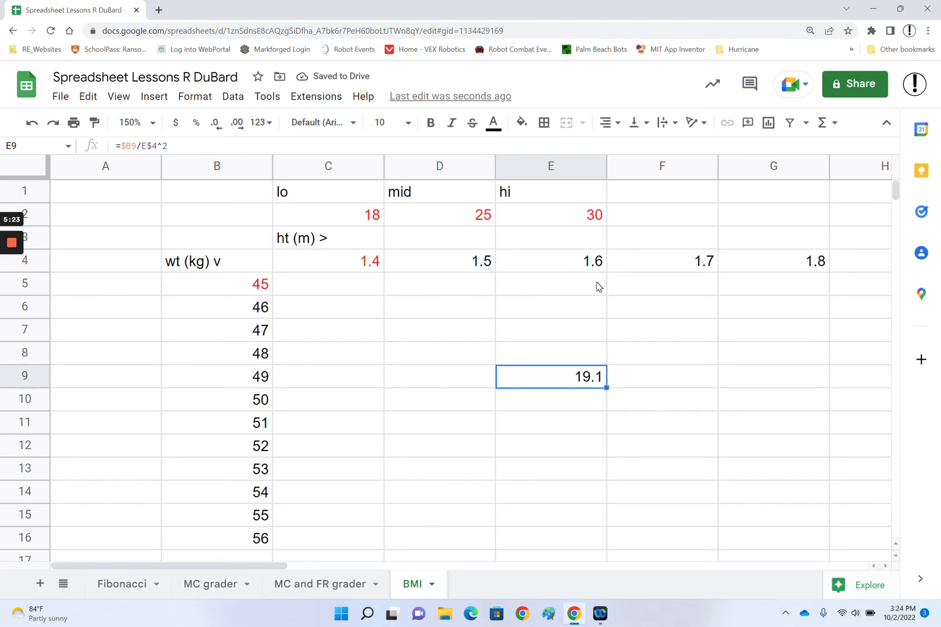
{"action": "left_click_drag", "start_coordinate": [605, 388], "coordinate": [603, 298]}
{"action": "left_click_drag", "start_coordinate": [606, 387], "coordinate": [343, 389]}
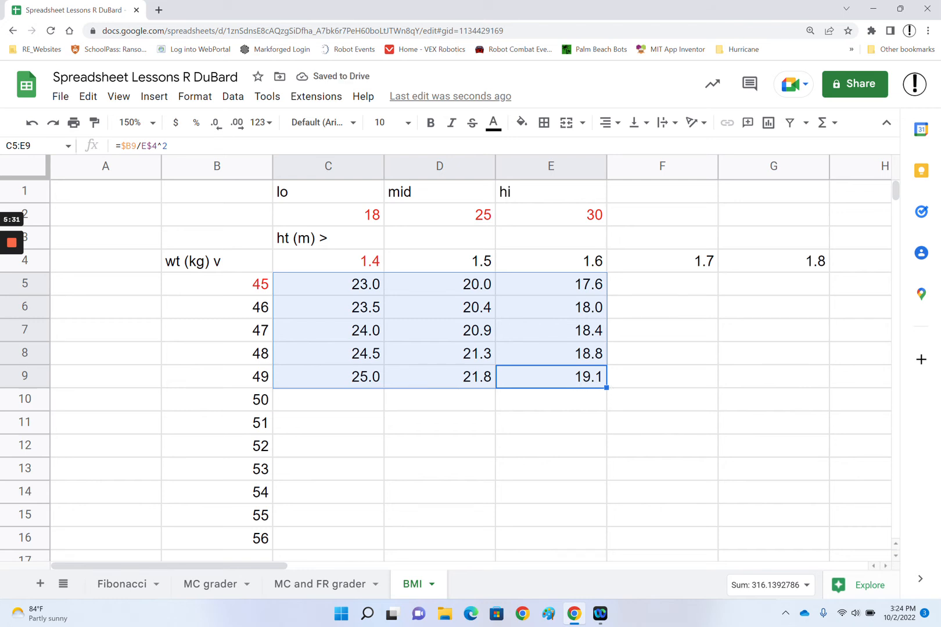
{"action": "double_click", "coordinate": [606, 387]}
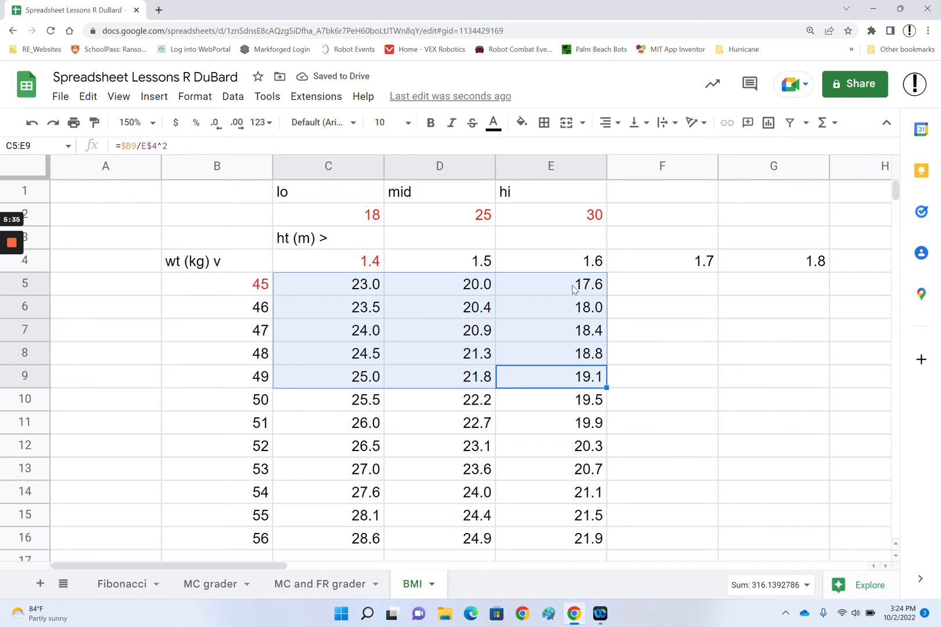
{"action": "left_click_drag", "start_coordinate": [574, 289], "coordinate": [827, 539]}
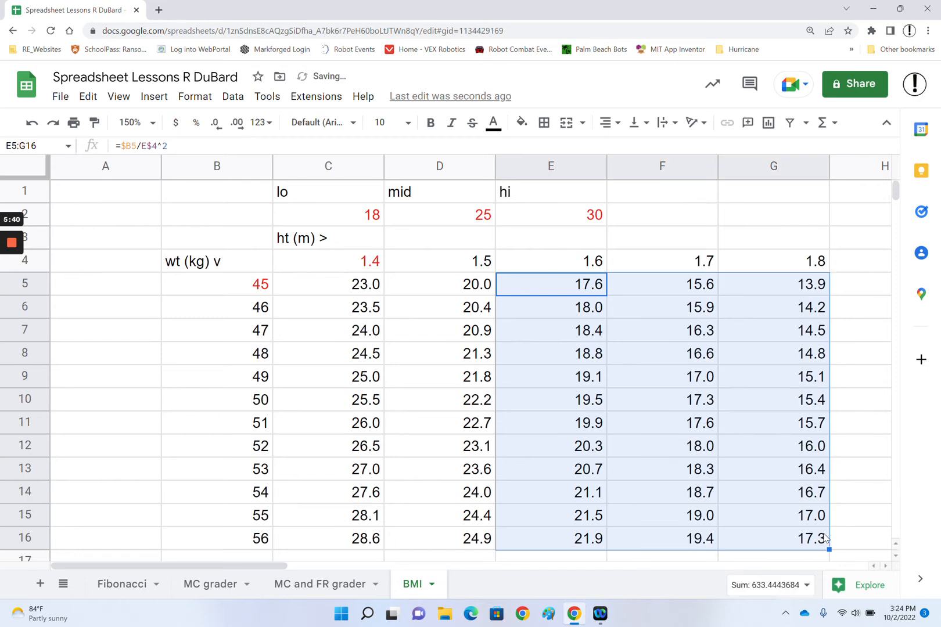
{"action": "left_click", "coordinate": [325, 287]}
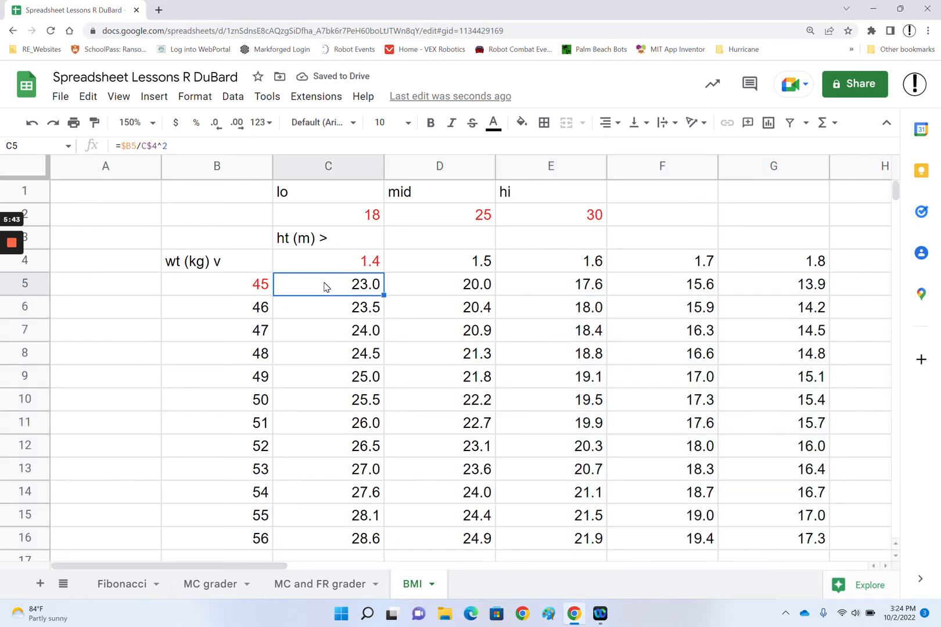
{"action": "left_click", "coordinate": [376, 545]}
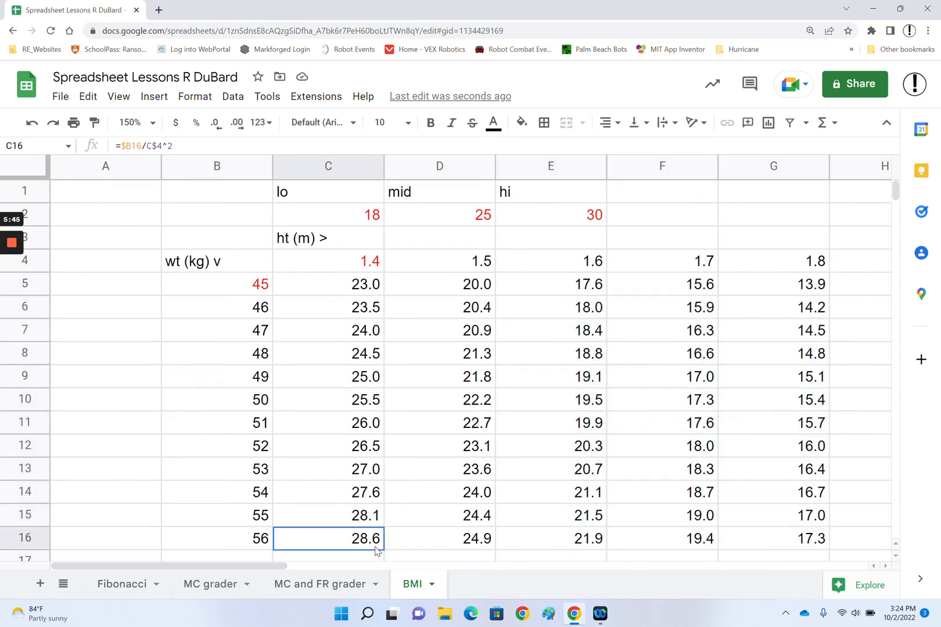
{"action": "left_click", "coordinate": [820, 287]}
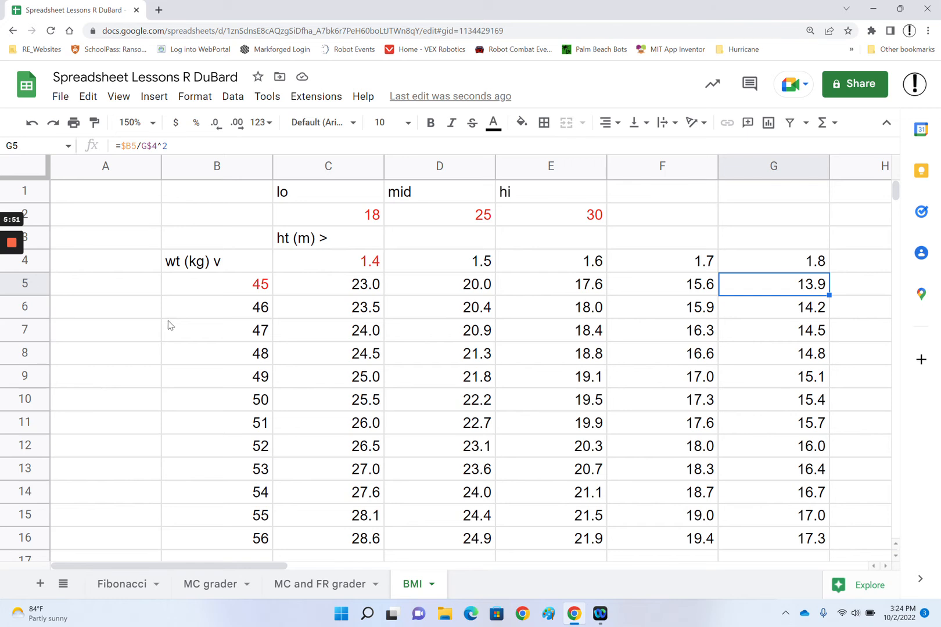
Set the starting weight in B5 to 50.
{"action": "left_click", "coordinate": [259, 286]}
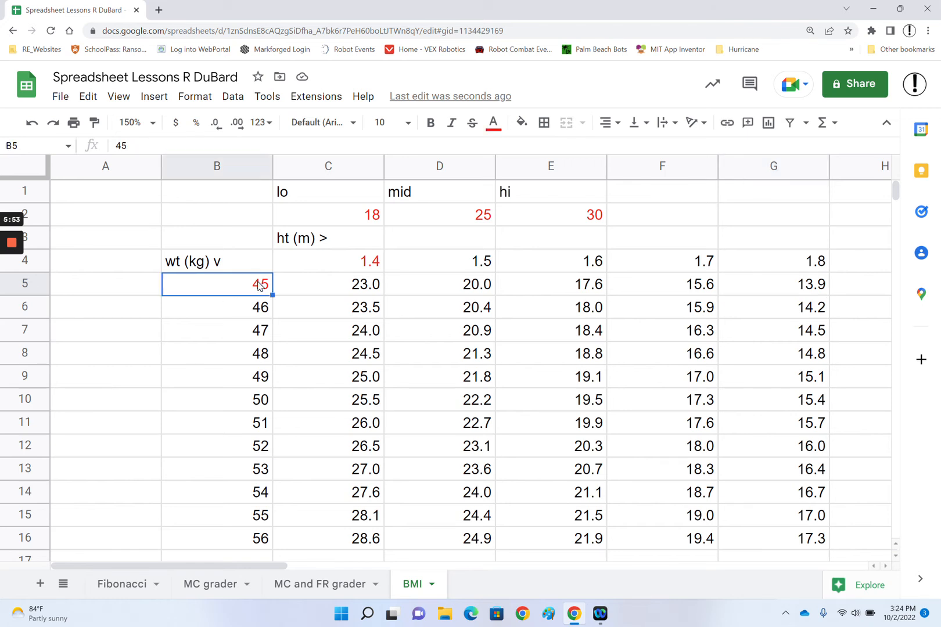
{"action": "type", "text": "40"}
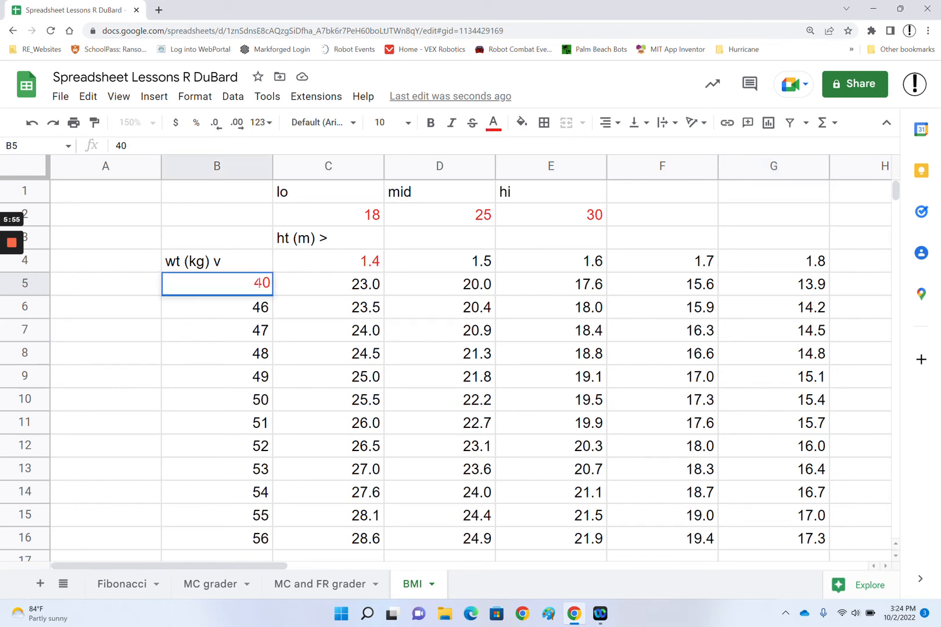
{"action": "key", "text": "BackSpace"}
{"action": "key", "text": "BackSpace"}
{"action": "type", "text": "50"}
{"action": "key", "text": "Return"}
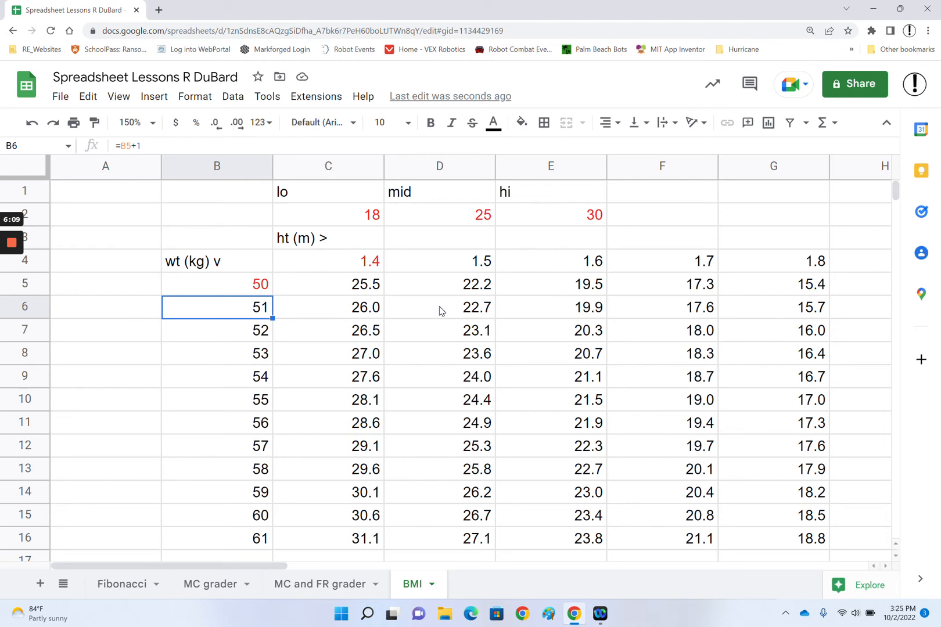
Review the BMI grid C5:G16 and the lo, mid and hi threshold cells C2:E2 that separate the weight categories.
{"action": "left_click", "coordinate": [344, 289]}
{"action": "left_click_drag", "start_coordinate": [343, 289], "coordinate": [741, 550]}
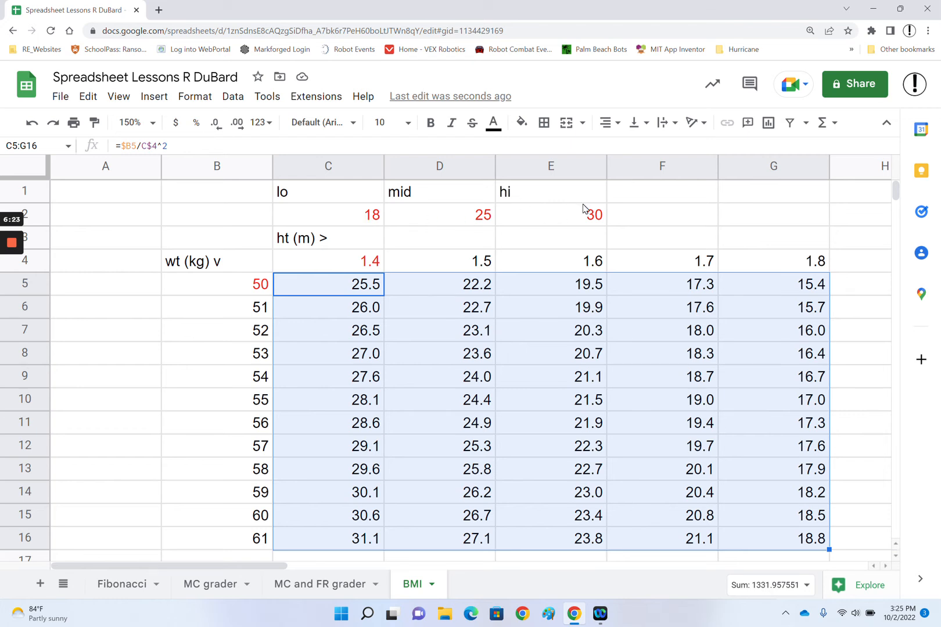
{"action": "left_click", "coordinate": [364, 215]}
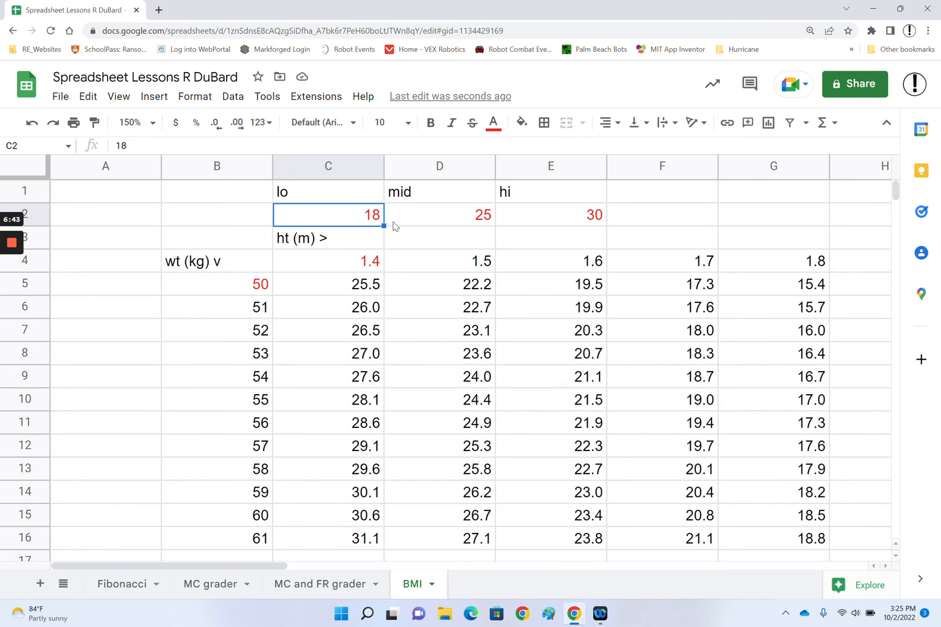
{"action": "left_click", "coordinate": [440, 217]}
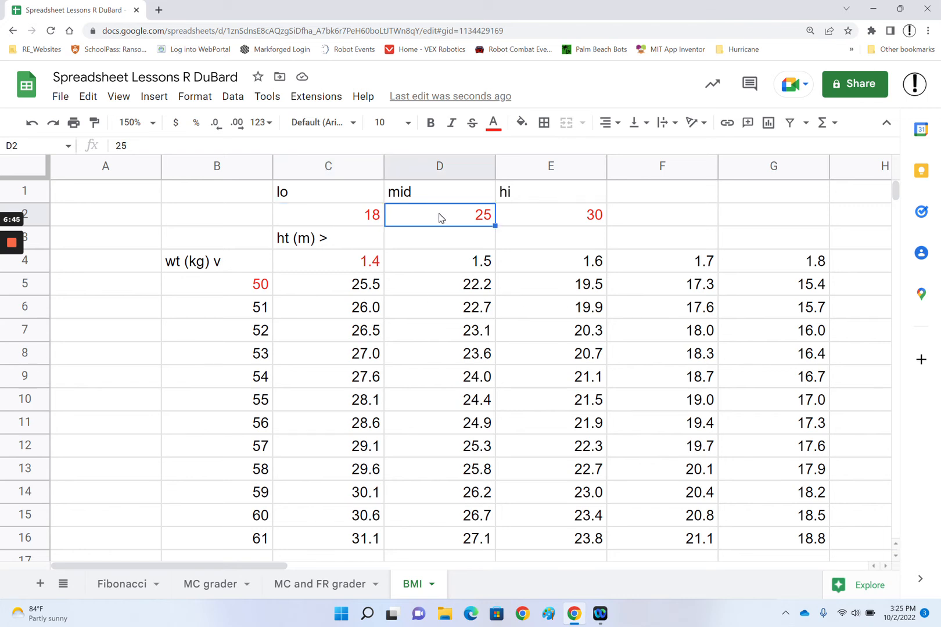
{"action": "left_click", "coordinate": [378, 217]}
{"action": "left_click", "coordinate": [423, 216]}
{"action": "left_click_drag", "start_coordinate": [353, 221], "coordinate": [430, 214]}
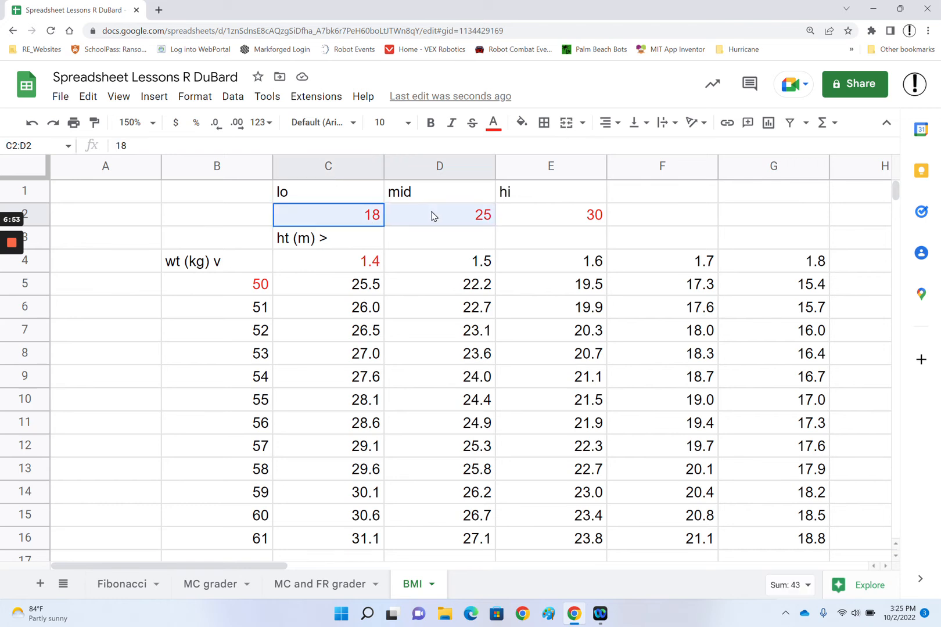
{"action": "left_click", "coordinate": [452, 236]}
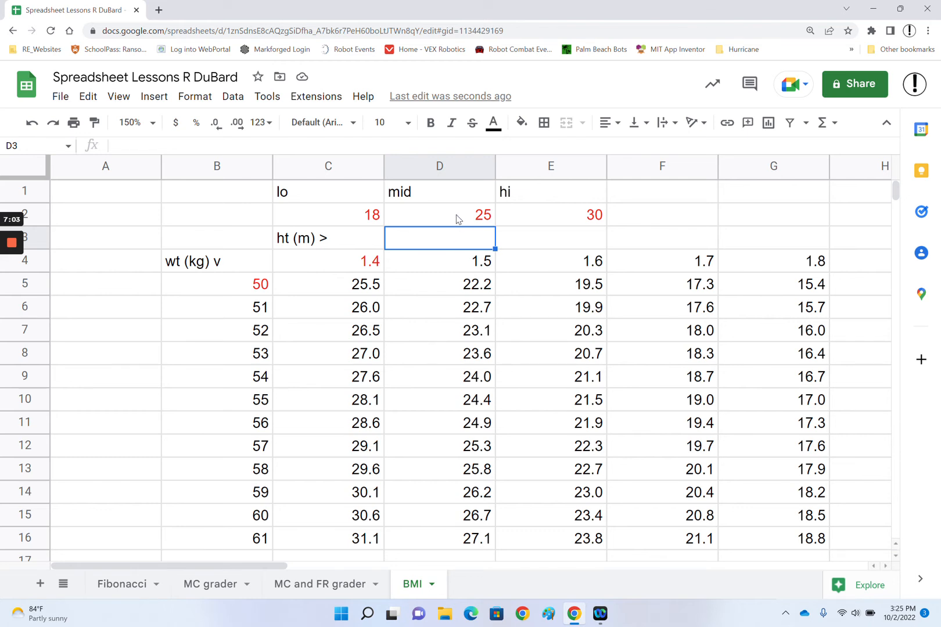
{"action": "left_click", "coordinate": [459, 218]}
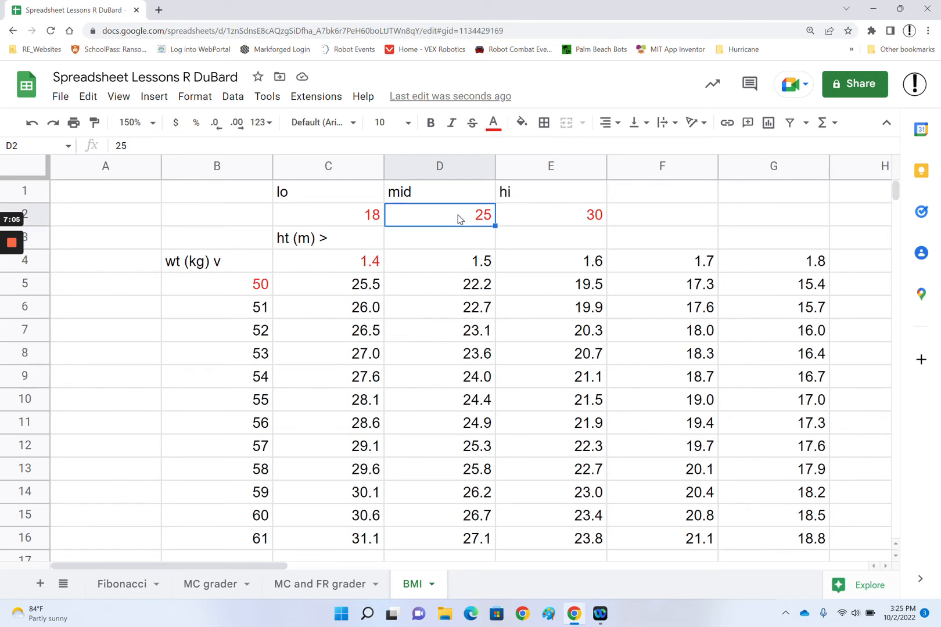
{"action": "left_click", "coordinate": [555, 219]}
{"action": "left_click", "coordinate": [467, 219]}
{"action": "left_click", "coordinate": [551, 223]}
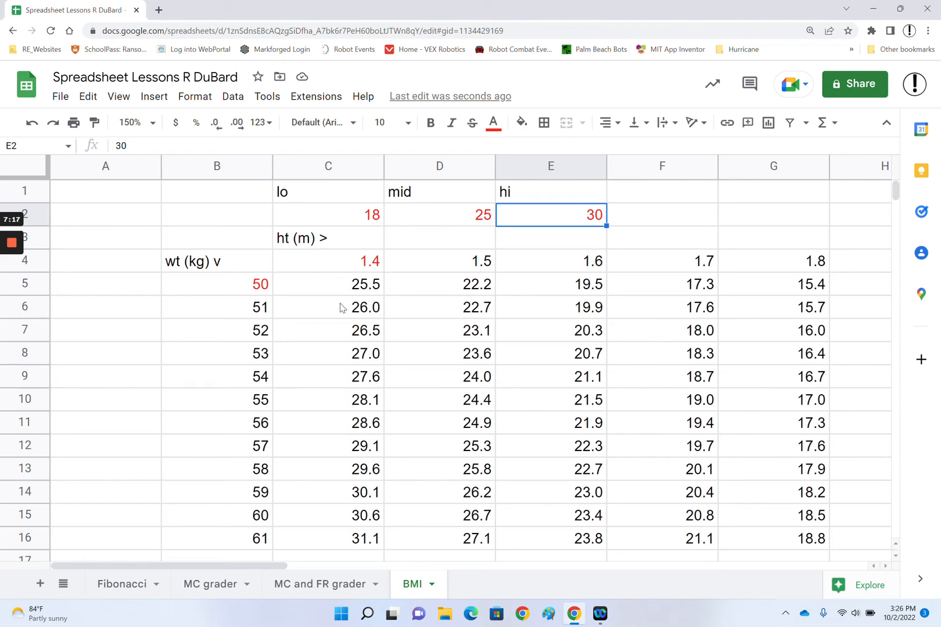
Create a conditional formatting rule on C5:G16 for values less than or equal to =$c$2.
{"action": "left_click_drag", "start_coordinate": [348, 285], "coordinate": [788, 539]}
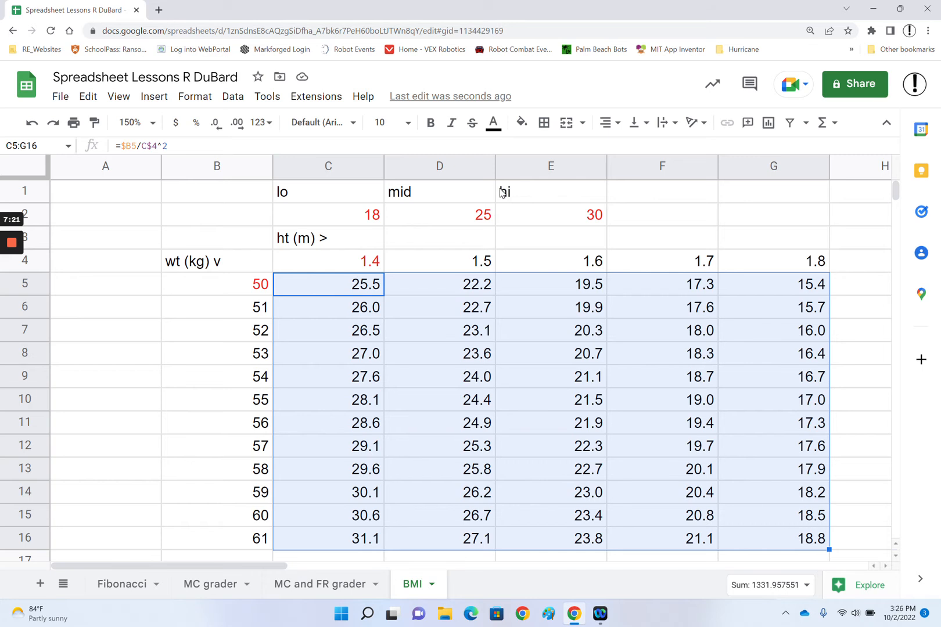
{"action": "left_click", "coordinate": [198, 98]}
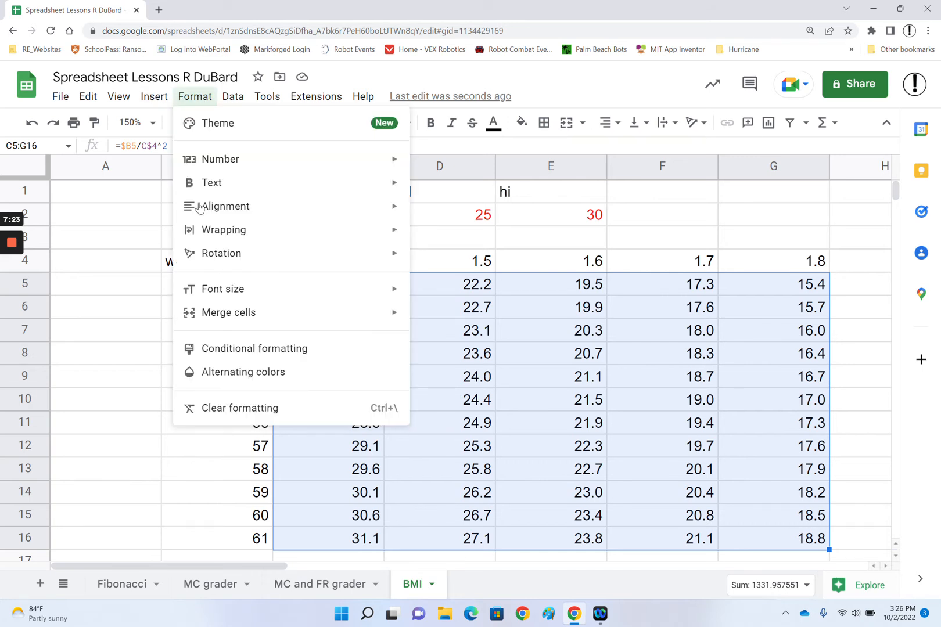
{"action": "left_click", "coordinate": [274, 349]}
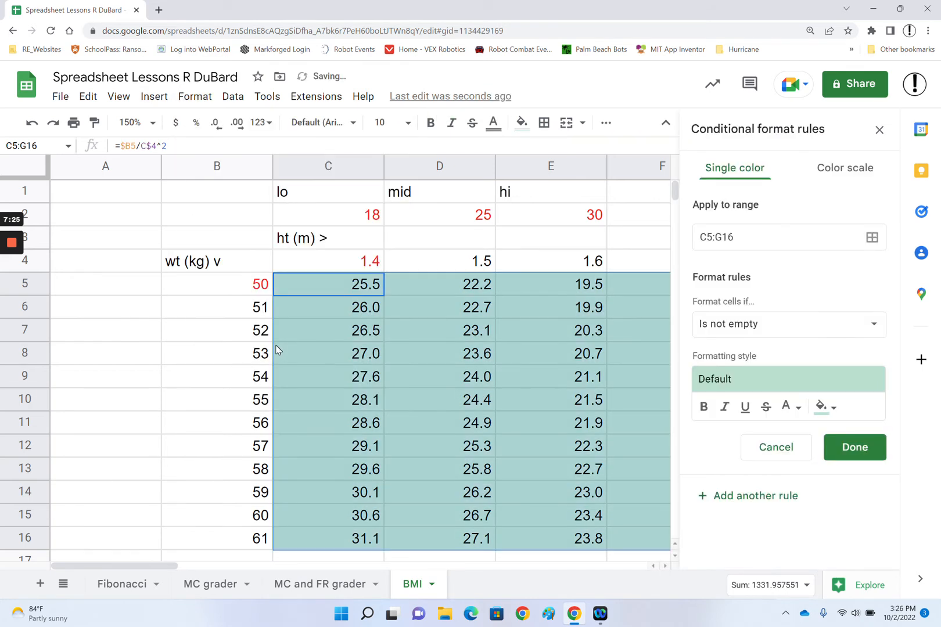
{"action": "left_click", "coordinate": [872, 331]}
{"action": "scroll", "coordinate": [754, 458], "scroll_direction": "down", "scroll_amount": 1}
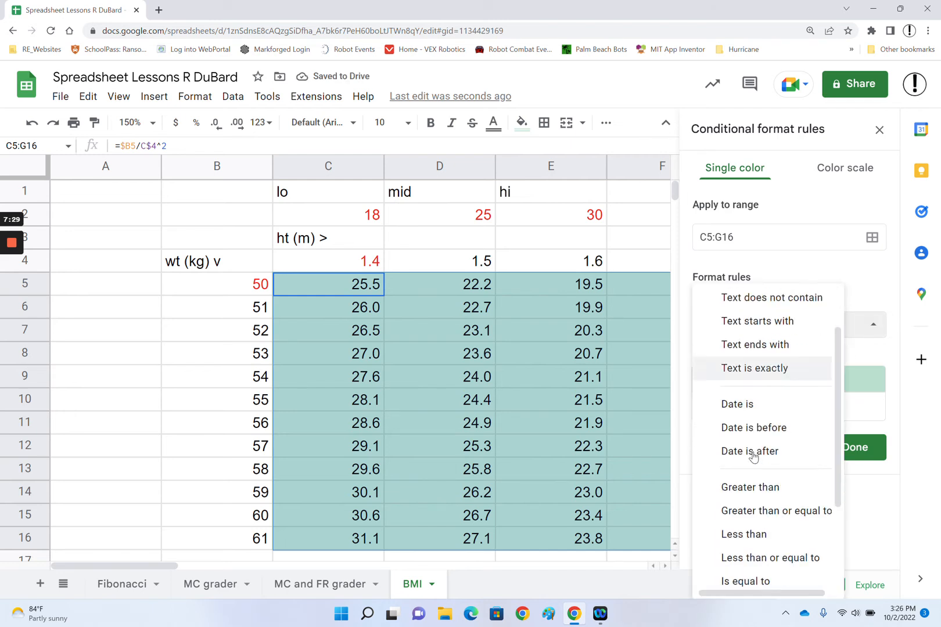
{"action": "scroll", "coordinate": [753, 457], "scroll_direction": "down", "scroll_amount": 2}
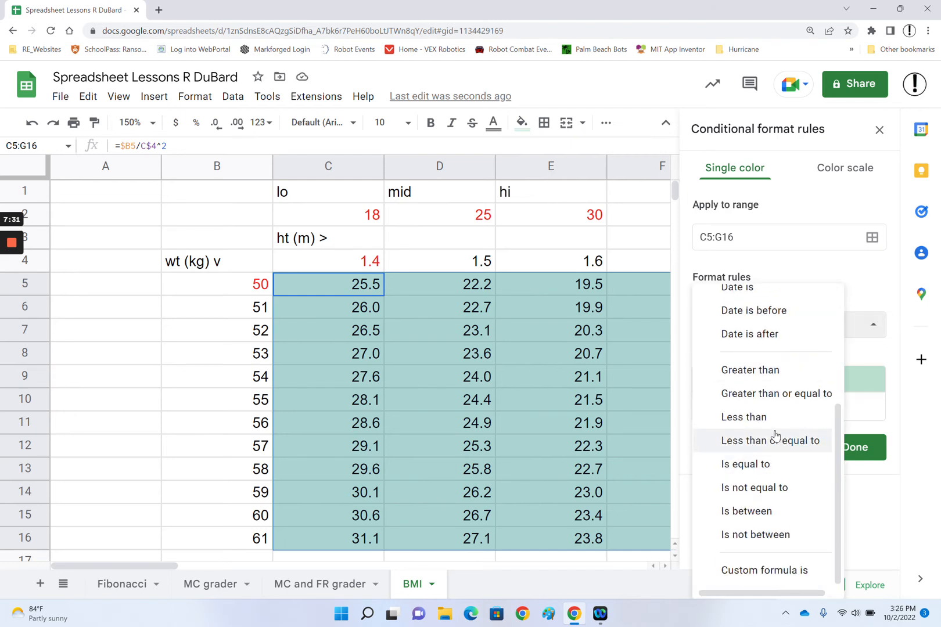
{"action": "left_click", "coordinate": [776, 440]}
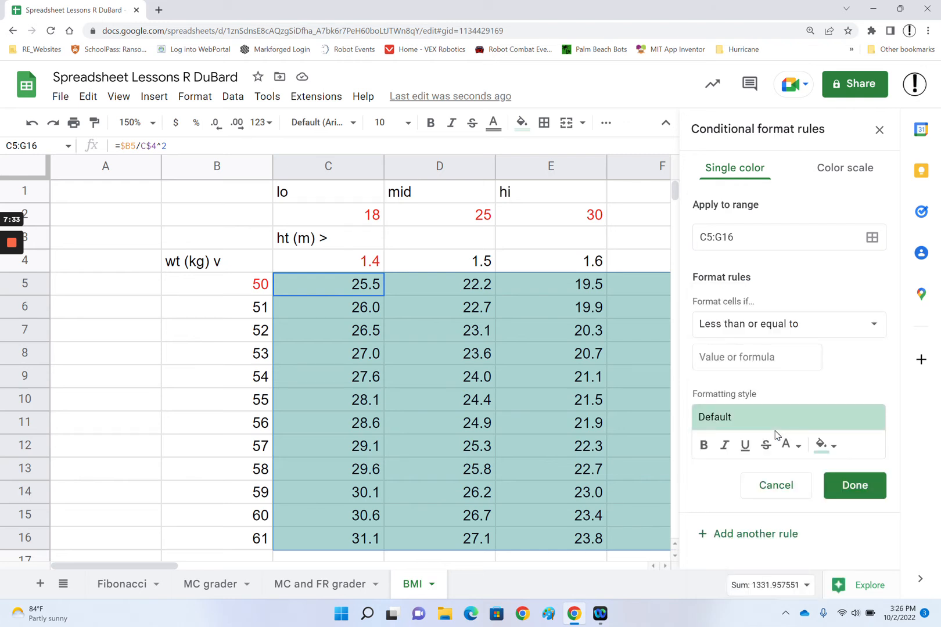
{"action": "left_click", "coordinate": [757, 357]}
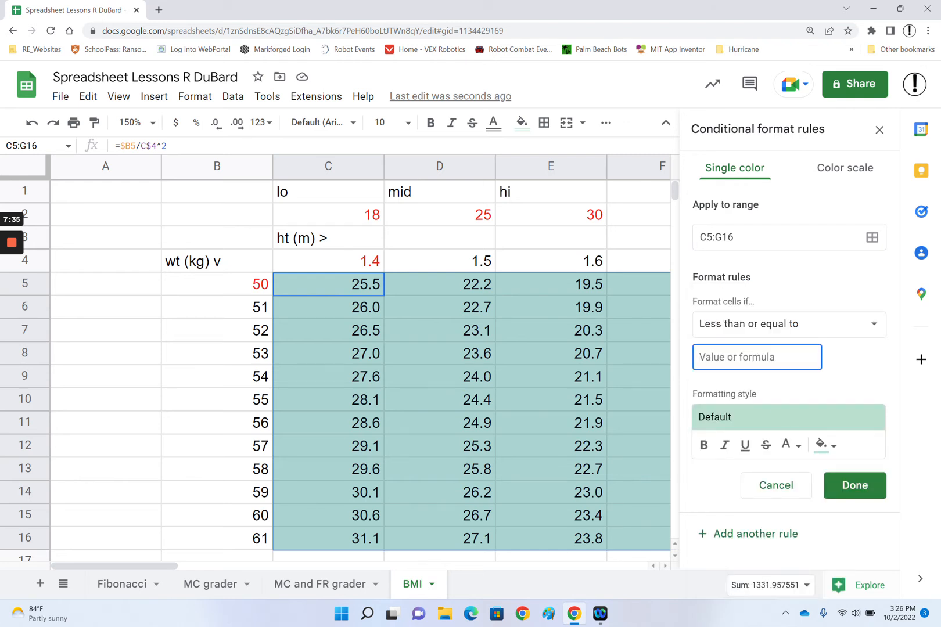
{"action": "type", "text": "="}
{"action": "left_click", "coordinate": [361, 219]}
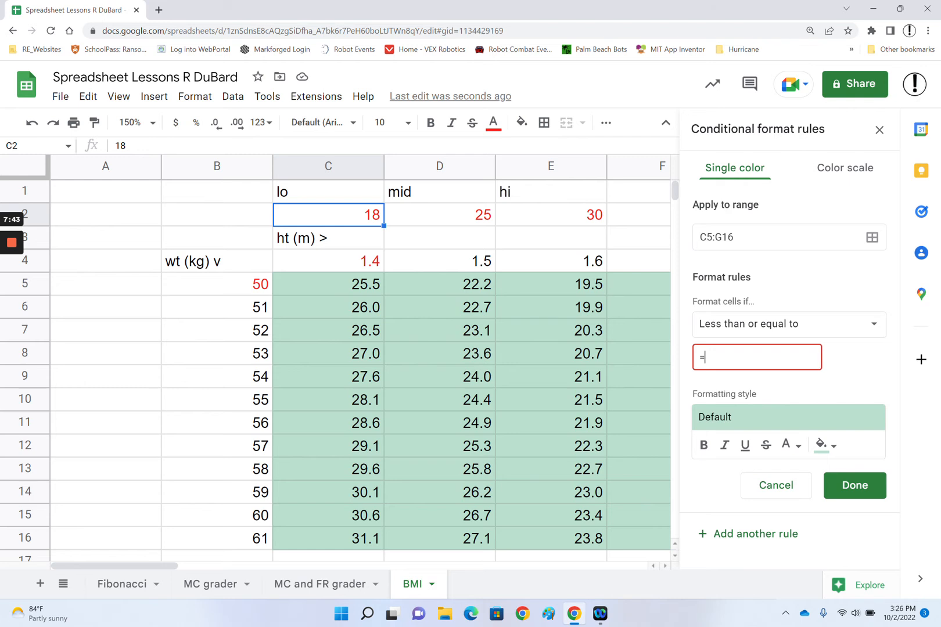
{"action": "type", "text": "$c$2"}
Give the low-BMI rule yellow text, save it and close the conditional formatting rules.
{"action": "left_click", "coordinate": [835, 453]}
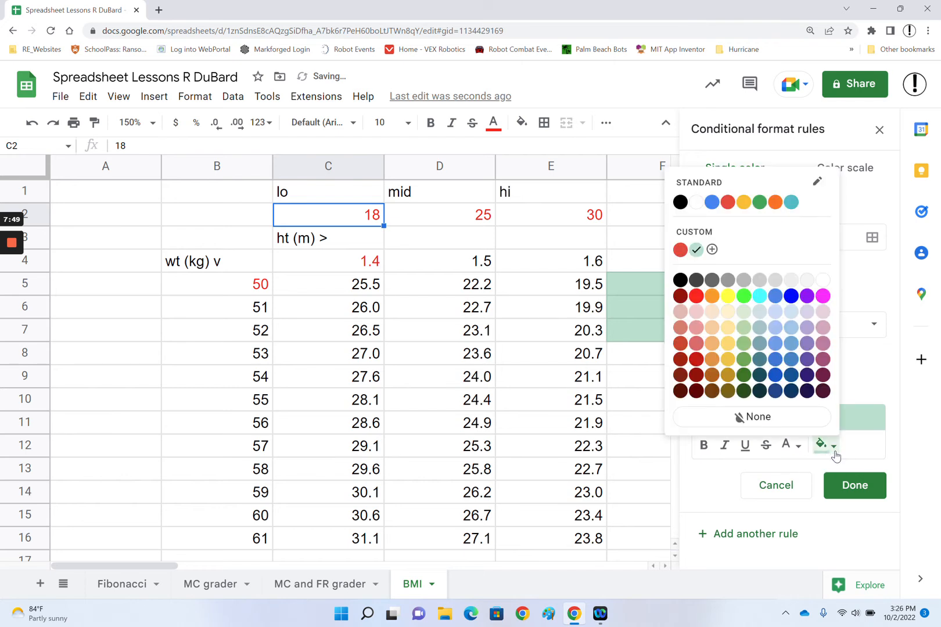
{"action": "left_click", "coordinate": [790, 445]}
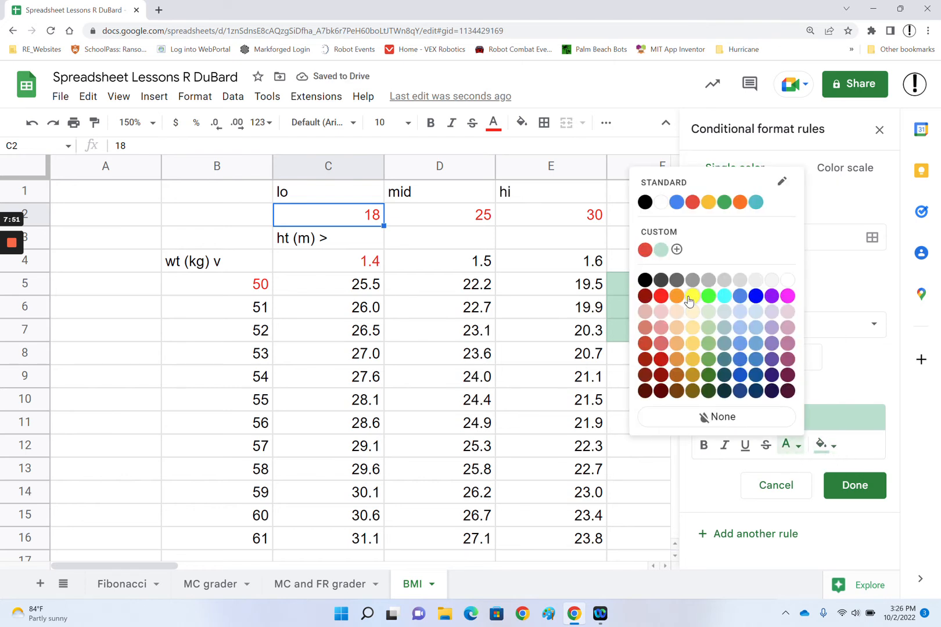
{"action": "left_click", "coordinate": [691, 298]}
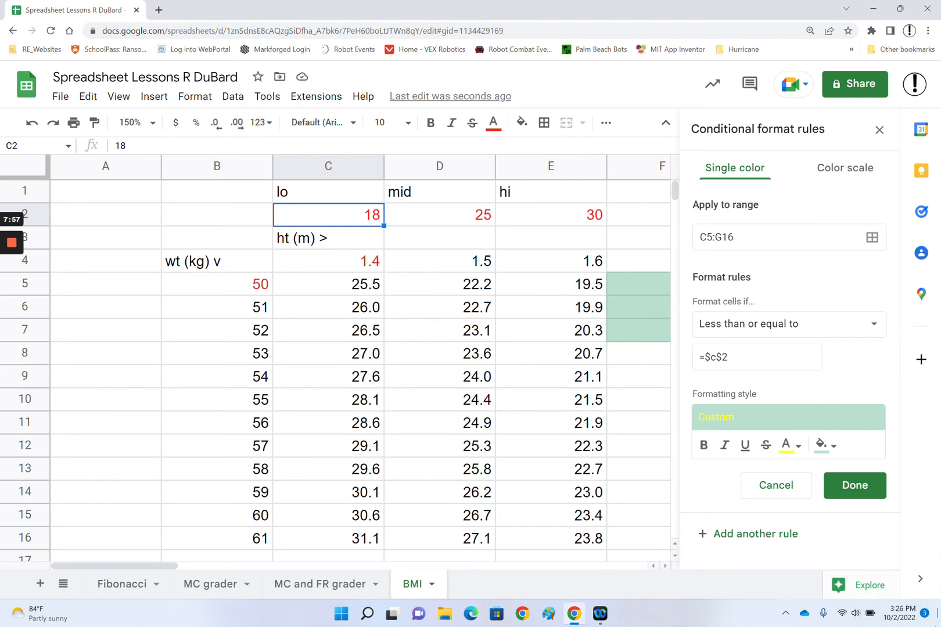
{"action": "left_click", "coordinate": [856, 492]}
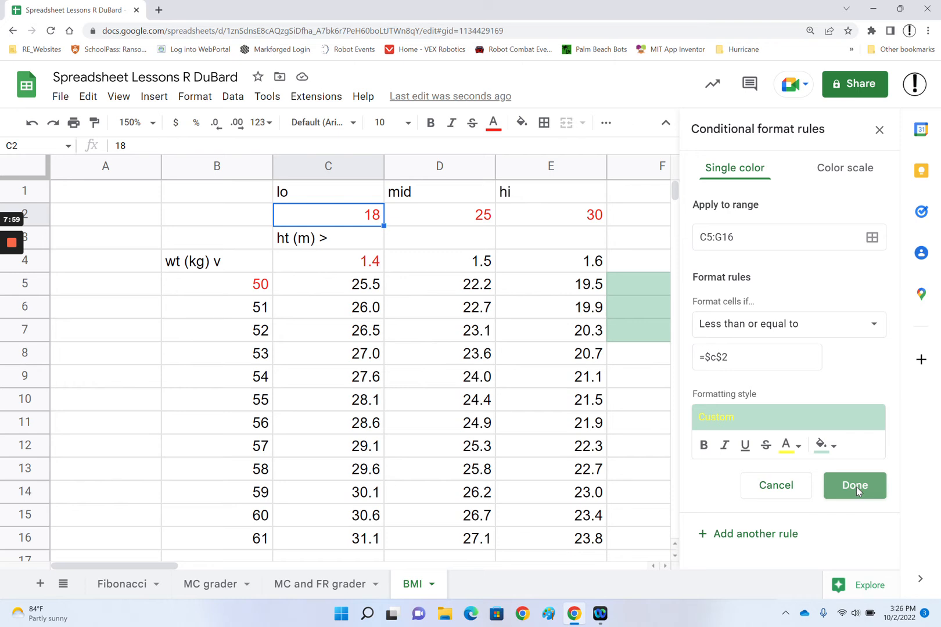
{"action": "left_click", "coordinate": [875, 129]}
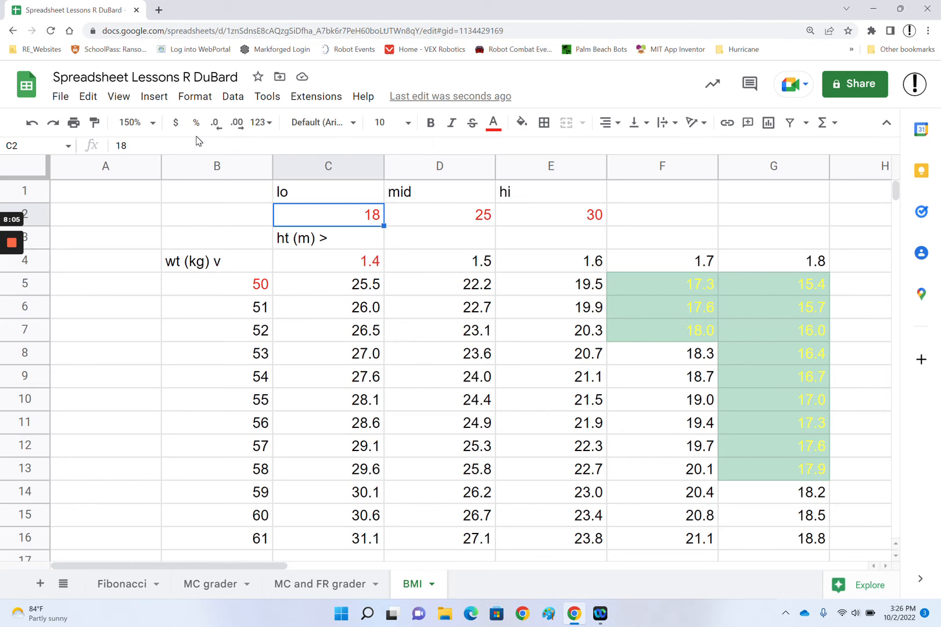
Edit the =$C$2 conditional formatting rule on C5:G16 to use a yellow fill with black text.
{"action": "left_click_drag", "start_coordinate": [324, 290], "coordinate": [750, 540]}
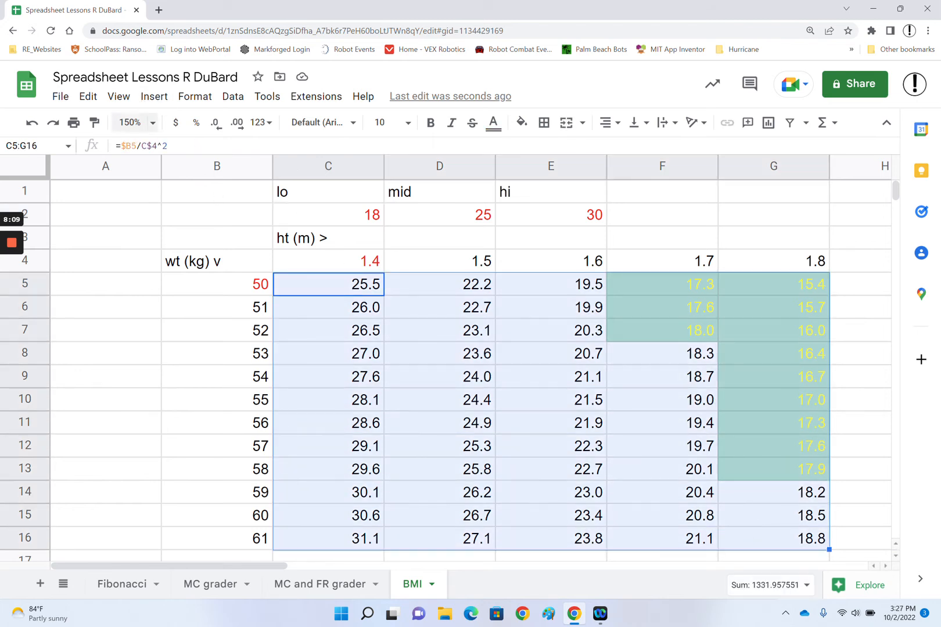
{"action": "left_click", "coordinate": [194, 97]}
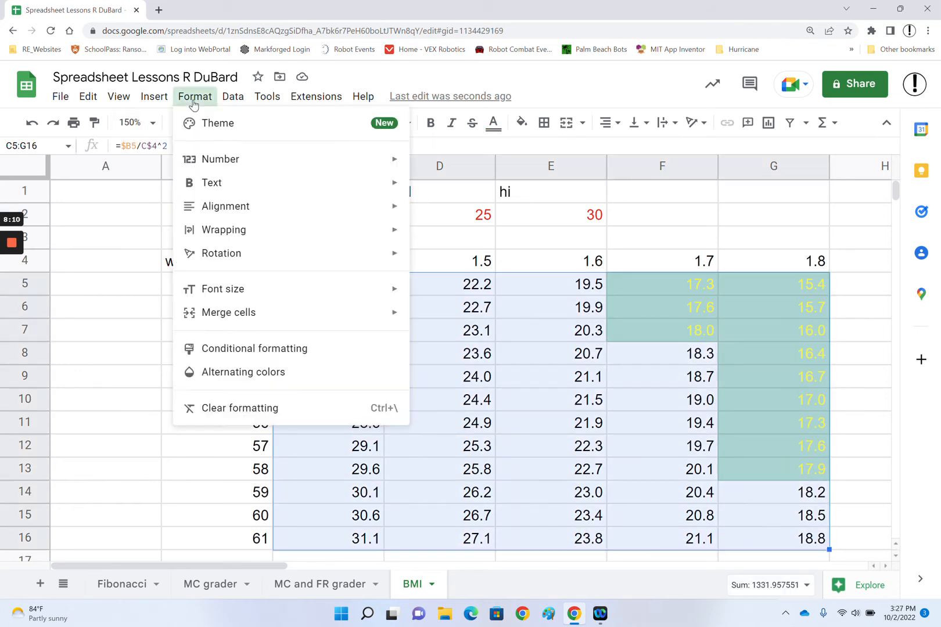
{"action": "left_click", "coordinate": [259, 346]}
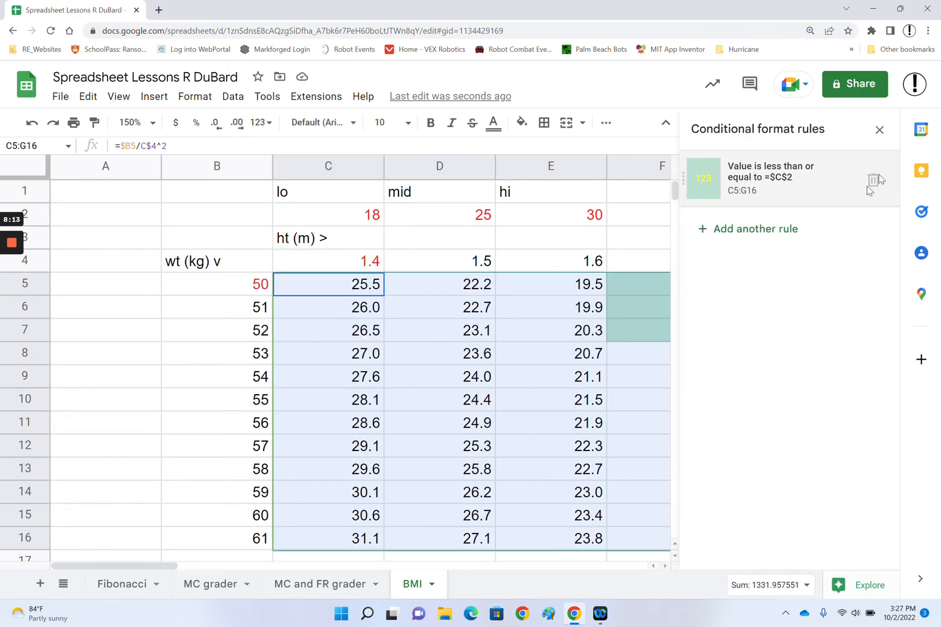
{"action": "left_click", "coordinate": [753, 186]}
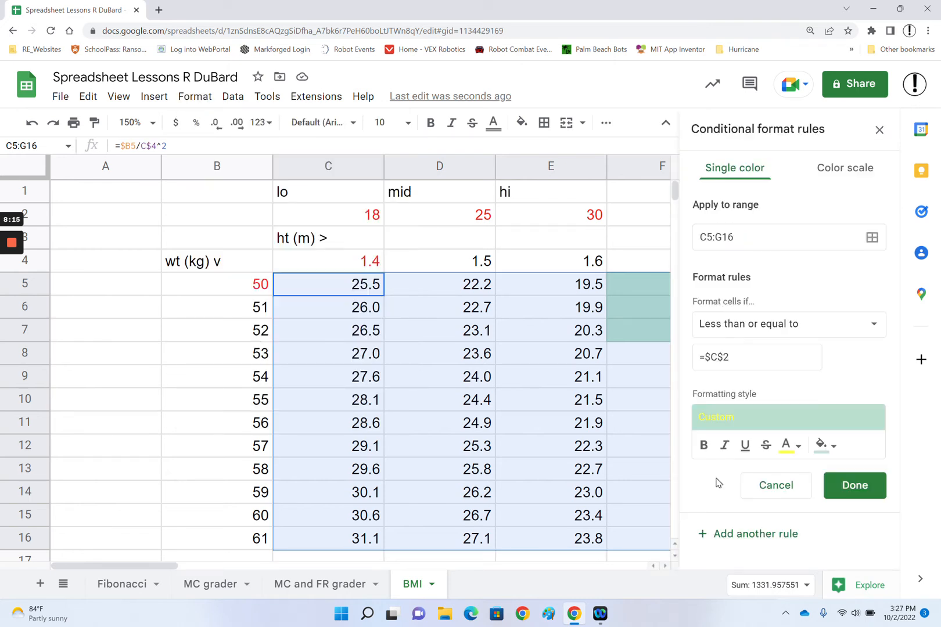
{"action": "left_click", "coordinate": [829, 446]}
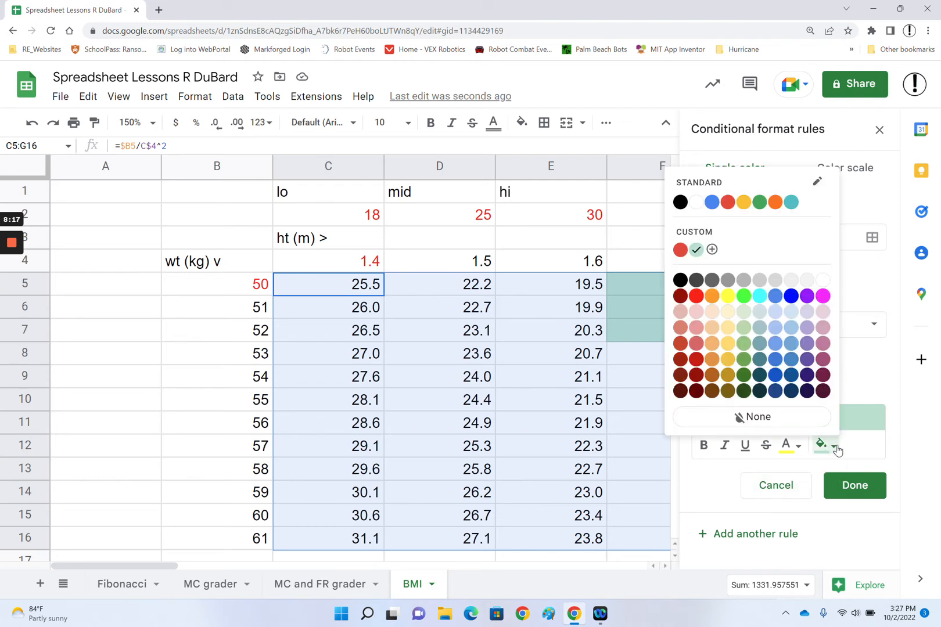
{"action": "left_click", "coordinate": [728, 297]}
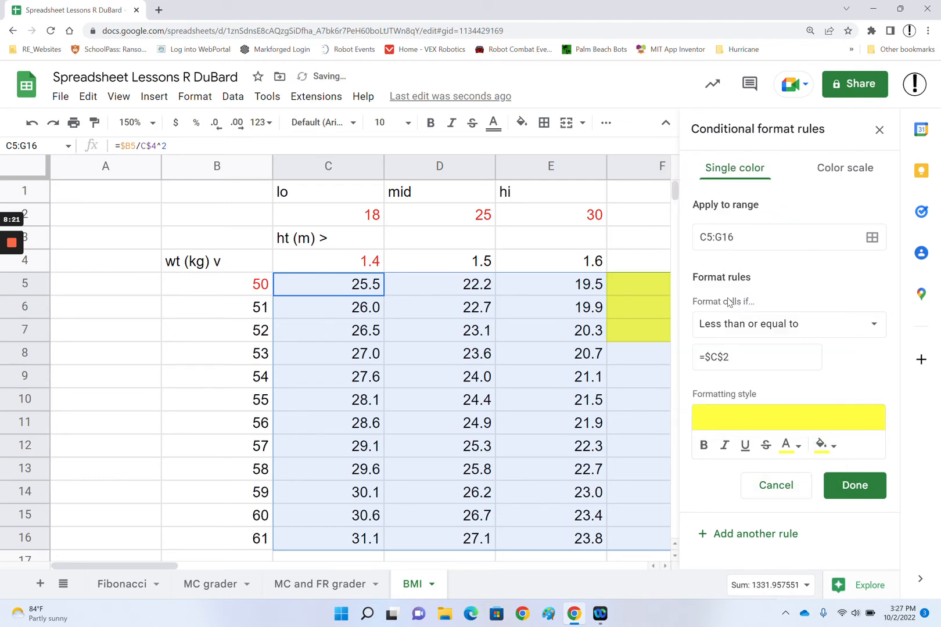
{"action": "left_click", "coordinate": [799, 446]}
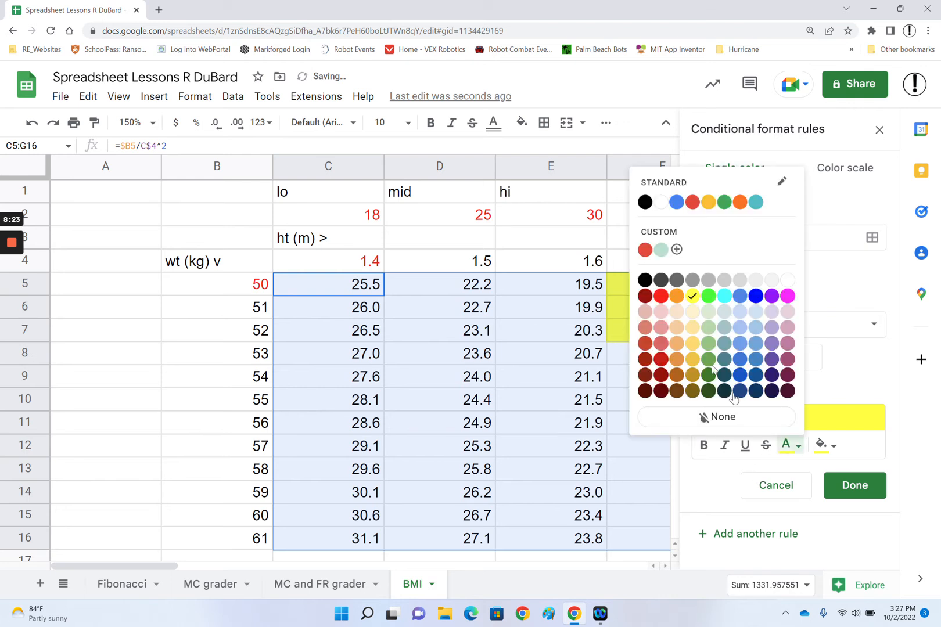
{"action": "left_click", "coordinate": [644, 201]}
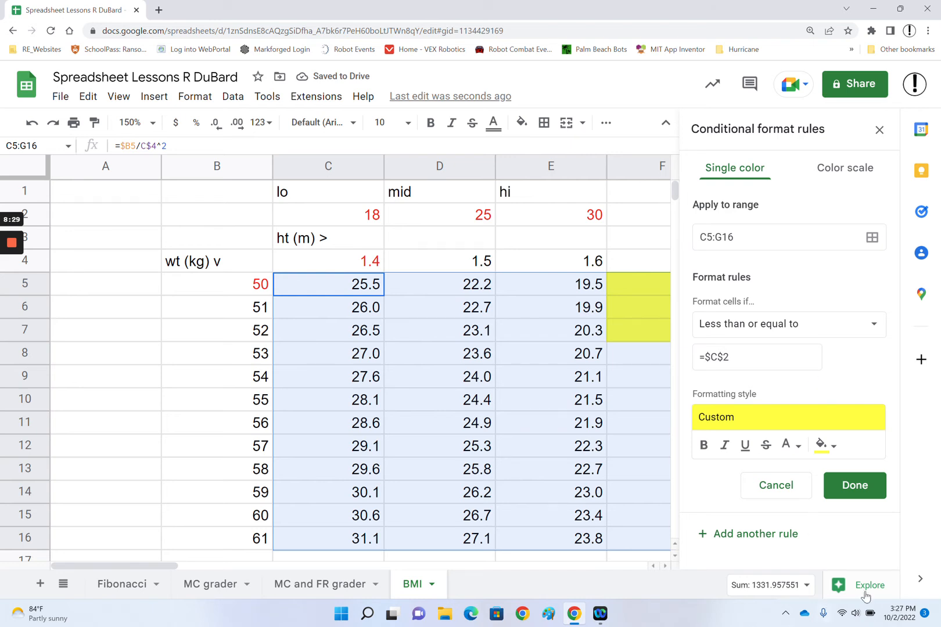
{"action": "left_click", "coordinate": [852, 488]}
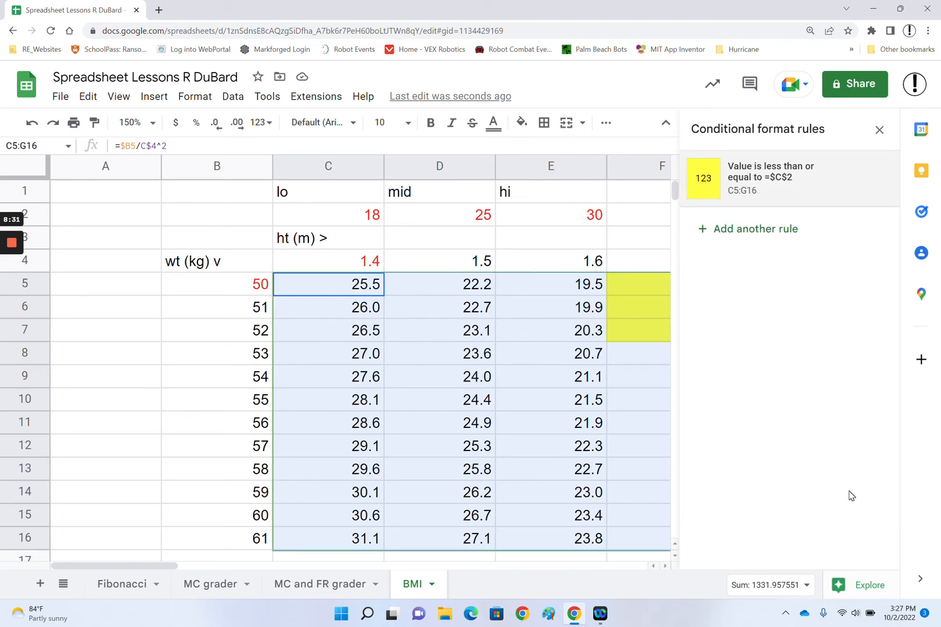
{"action": "left_click", "coordinate": [879, 129]}
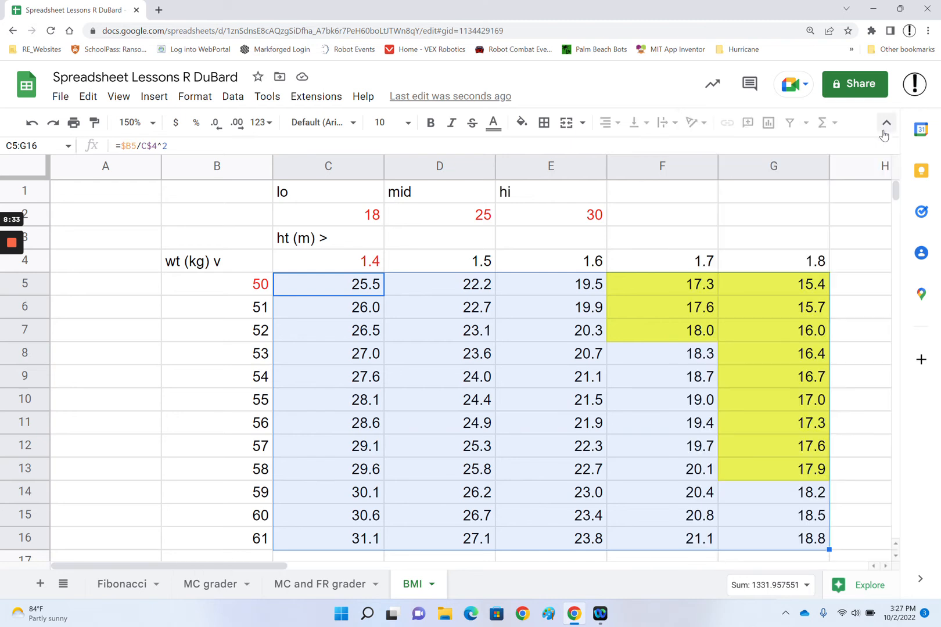
Auto-fit the widths of columns C through G to their contents.
{"action": "double_click", "coordinate": [380, 165]}
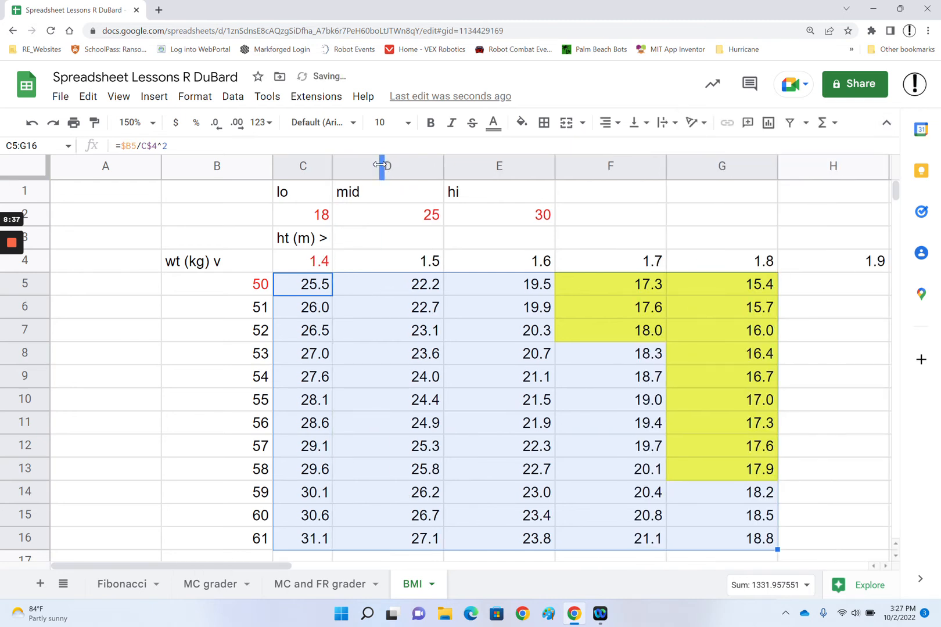
{"action": "double_click", "coordinate": [442, 159]}
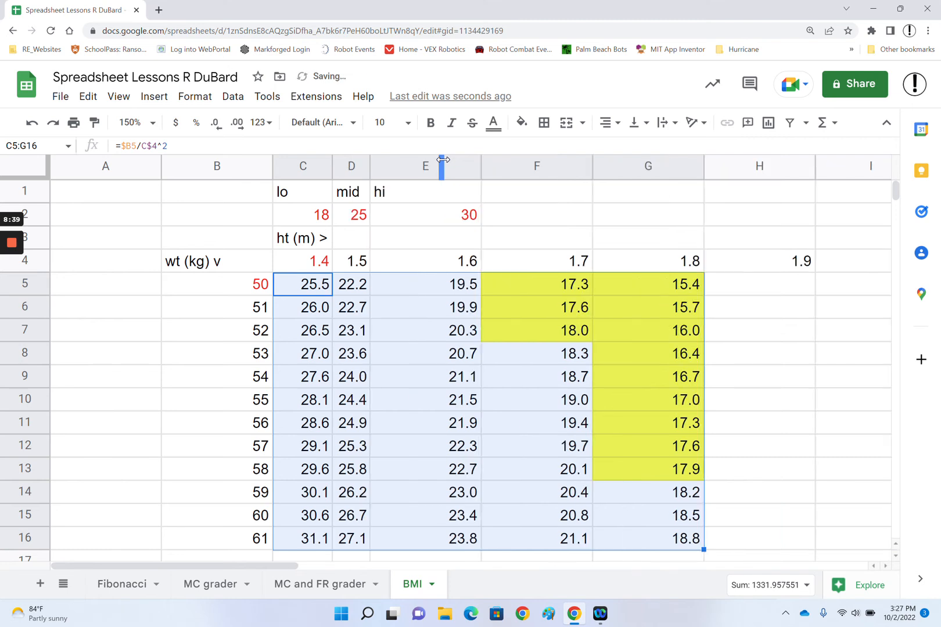
{"action": "double_click", "coordinate": [478, 163]}
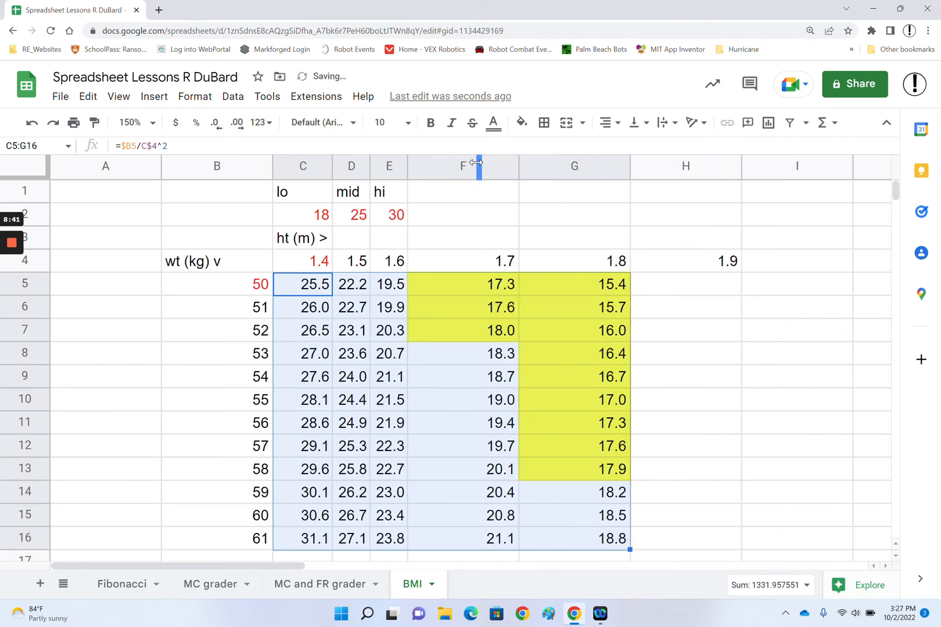
{"action": "double_click", "coordinate": [517, 160]}
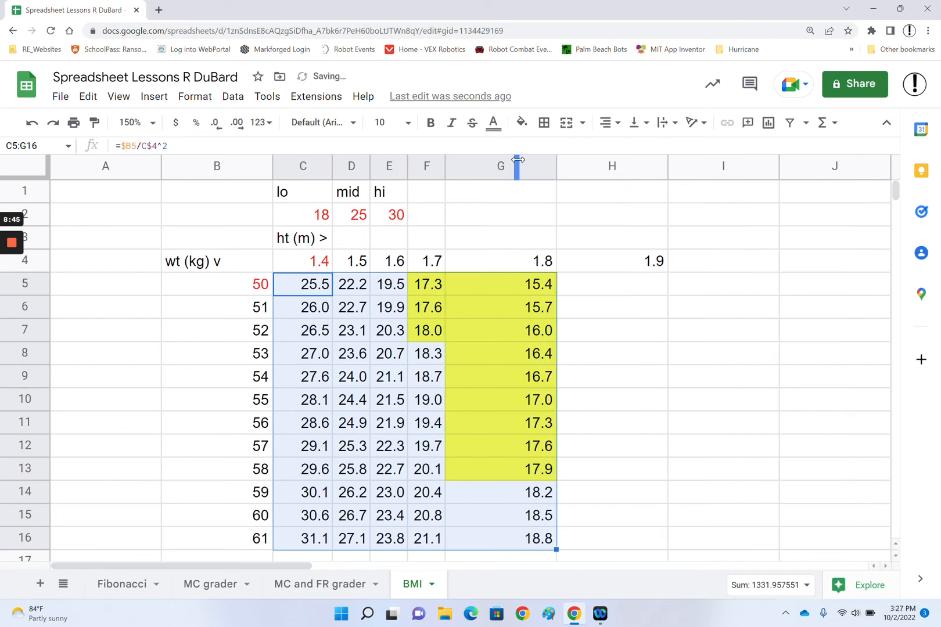
{"action": "double_click", "coordinate": [555, 165]}
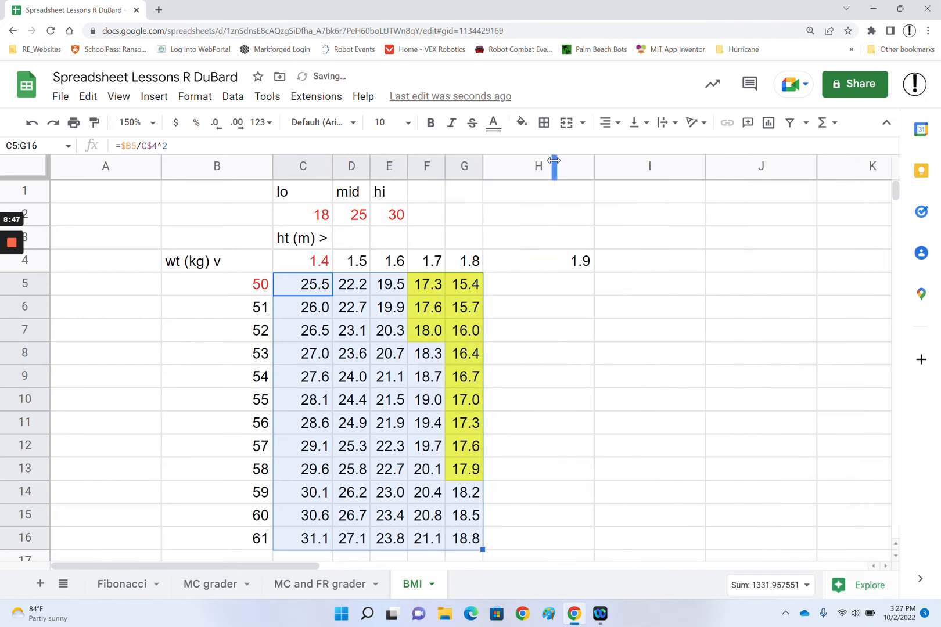
Clear the leftover 1.9 height value from cell H4.
{"action": "left_click", "coordinate": [584, 266]}
{"action": "key", "text": "Delete"}
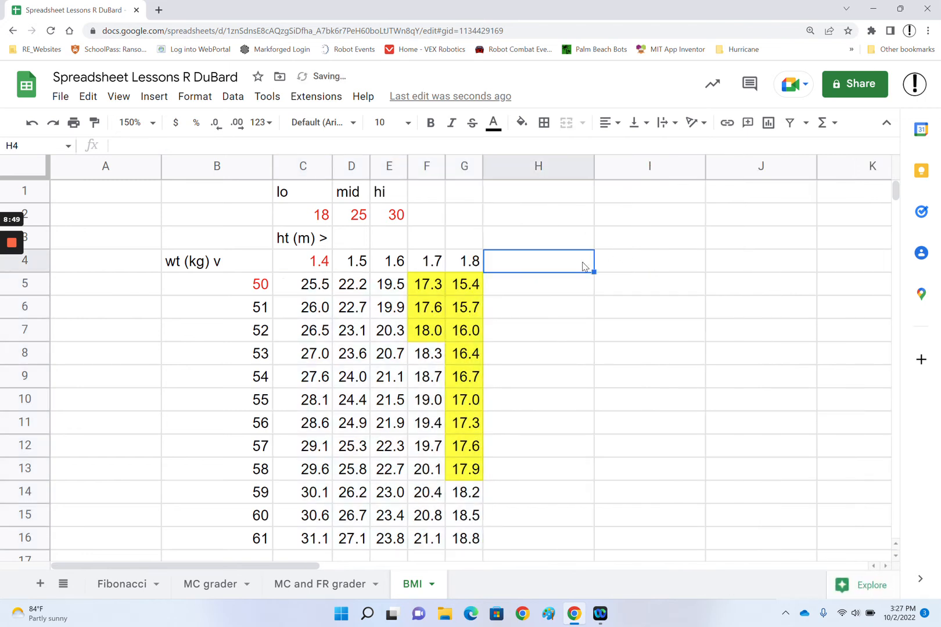
Test the lo threshold in C2 with 16 and 22, and set it back to 18.
{"action": "left_click", "coordinate": [324, 217]}
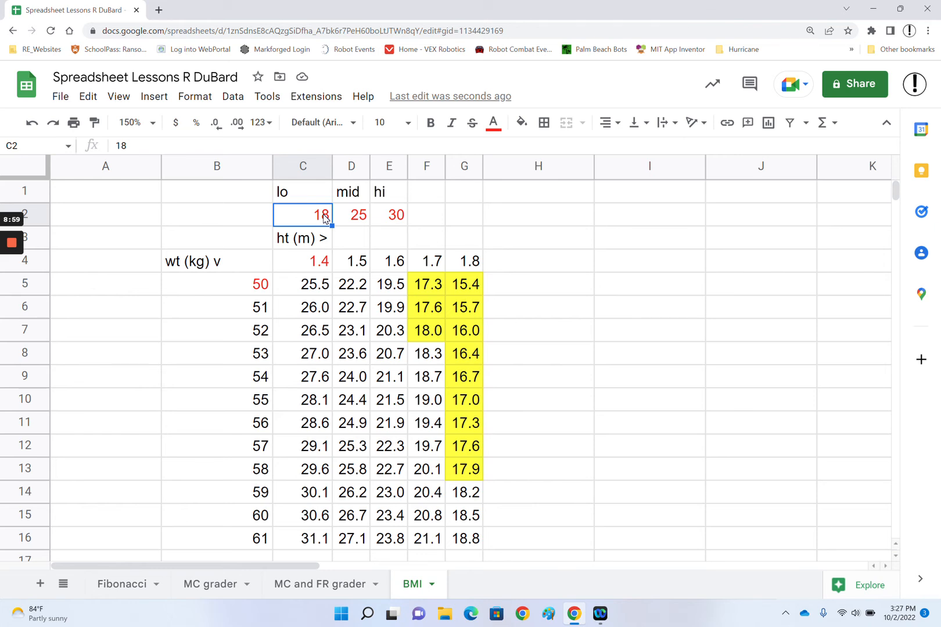
{"action": "type", "text": "16"}
{"action": "key", "text": "Return"}
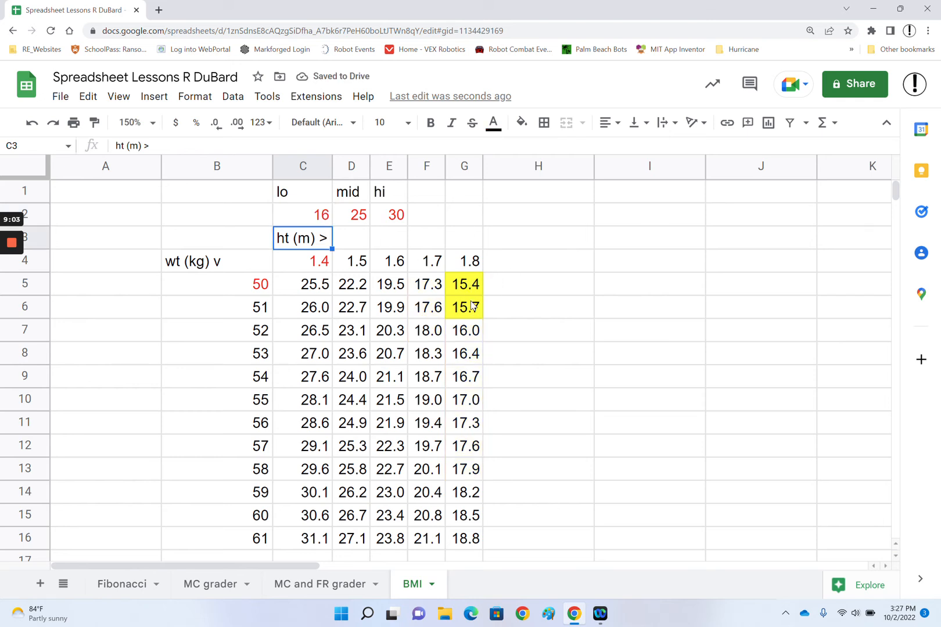
{"action": "left_click", "coordinate": [317, 216]}
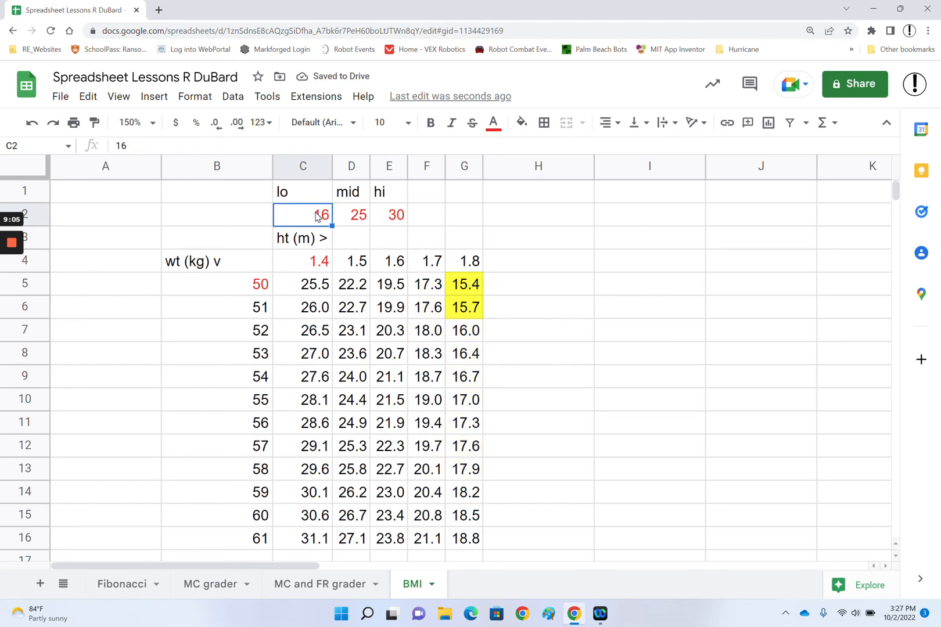
{"action": "type", "text": "22"}
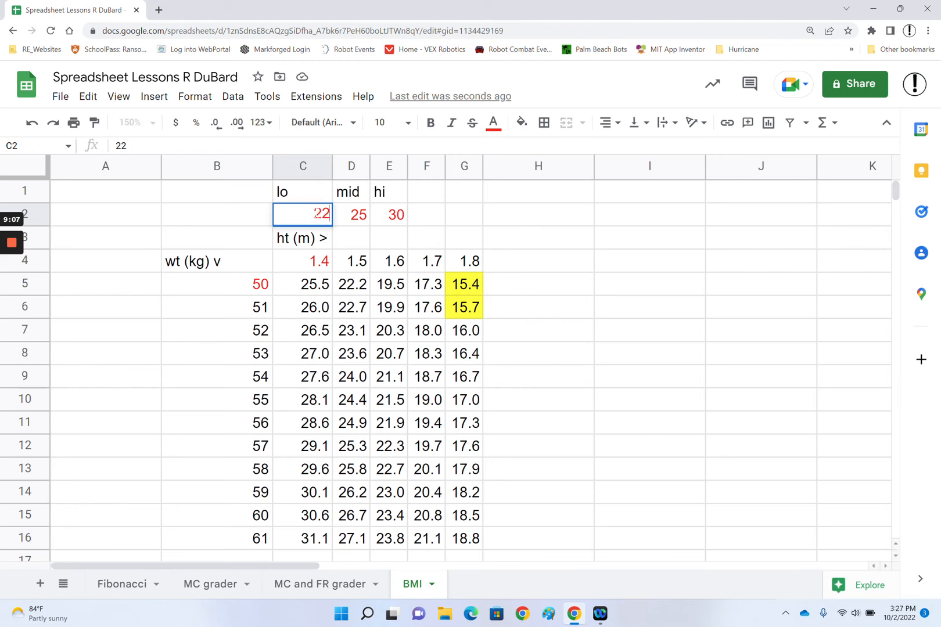
{"action": "key", "text": "Return"}
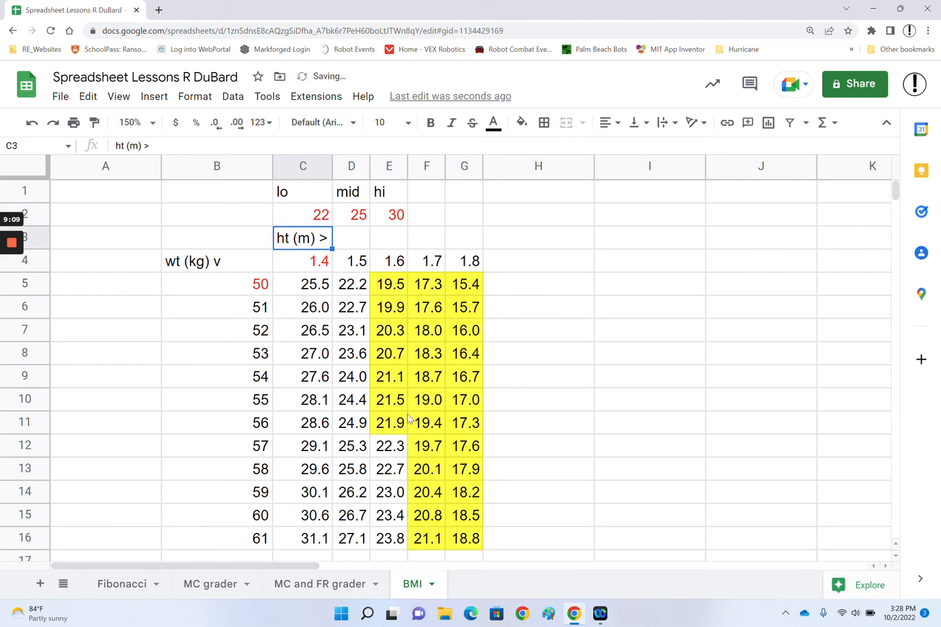
{"action": "left_click", "coordinate": [328, 215]}
{"action": "type", "text": "18"}
{"action": "left_click", "coordinate": [351, 516]}
{"action": "left_click", "coordinate": [675, 332]}
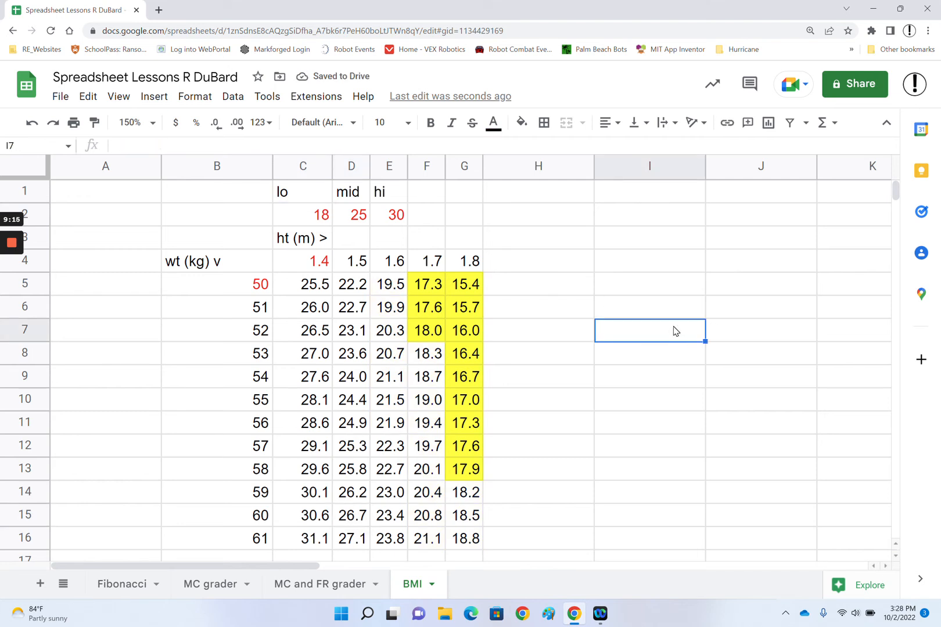
Add a second conditional formatting rule on C5:G16 with the condition Is between.
{"action": "left_click_drag", "start_coordinate": [306, 285], "coordinate": [459, 543]}
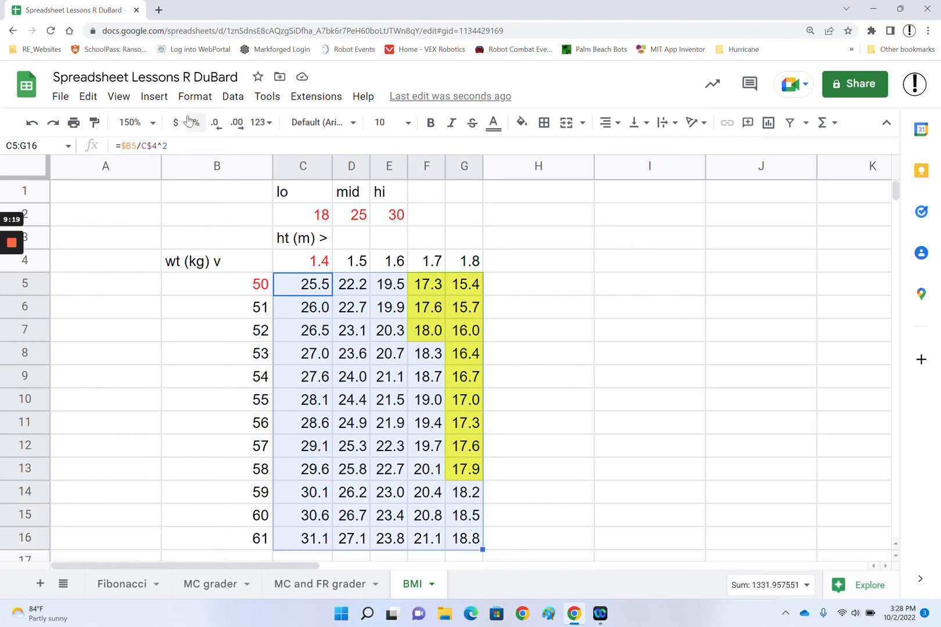
{"action": "left_click", "coordinate": [203, 100]}
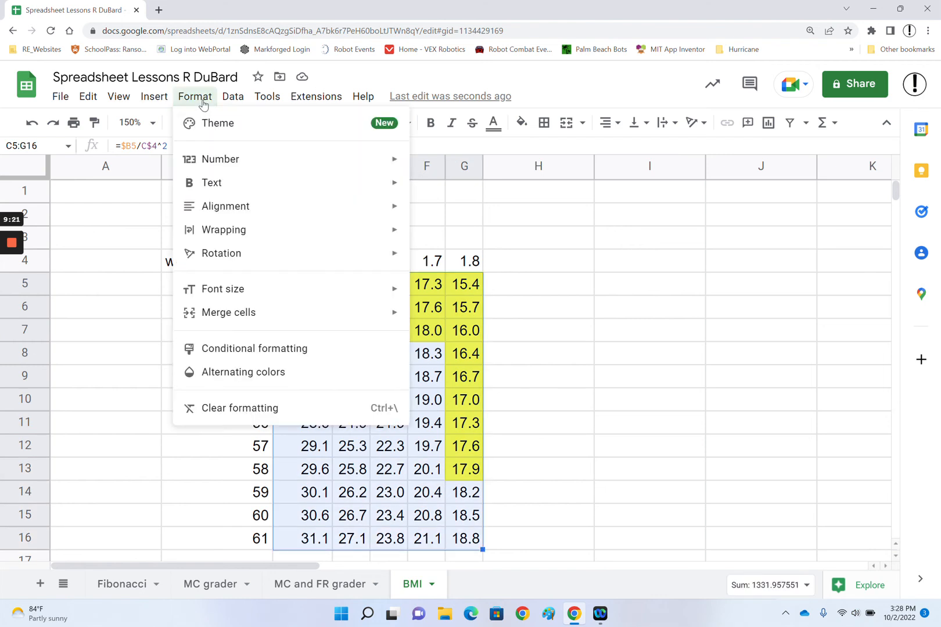
{"action": "left_click", "coordinate": [222, 350]}
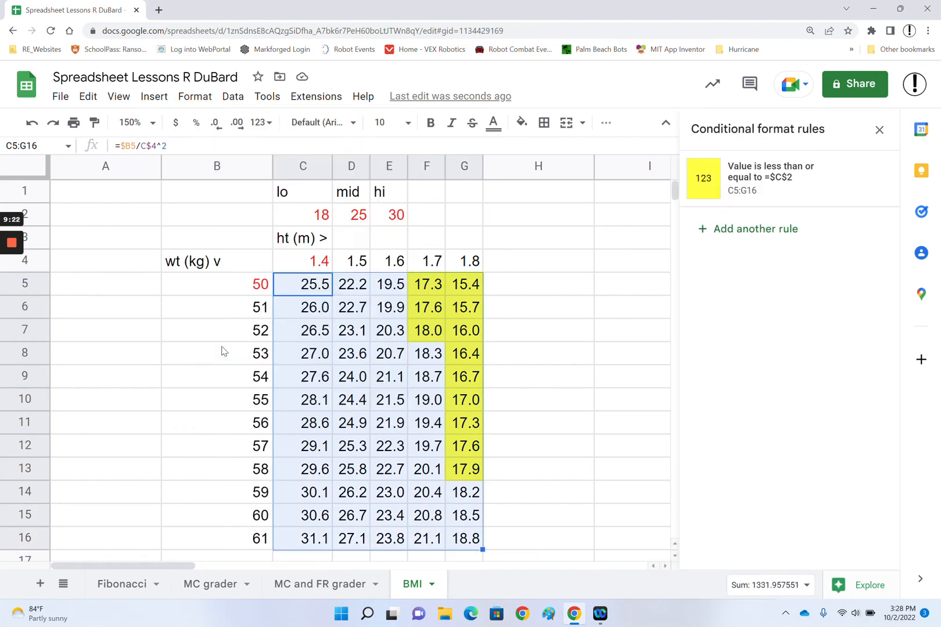
{"action": "left_click", "coordinate": [741, 232]}
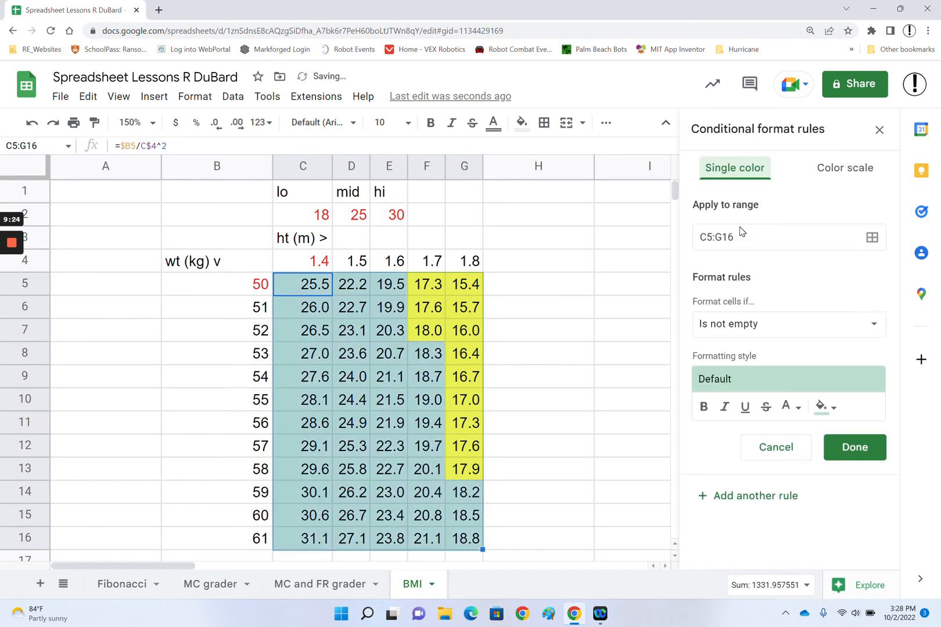
{"action": "left_click", "coordinate": [790, 330]}
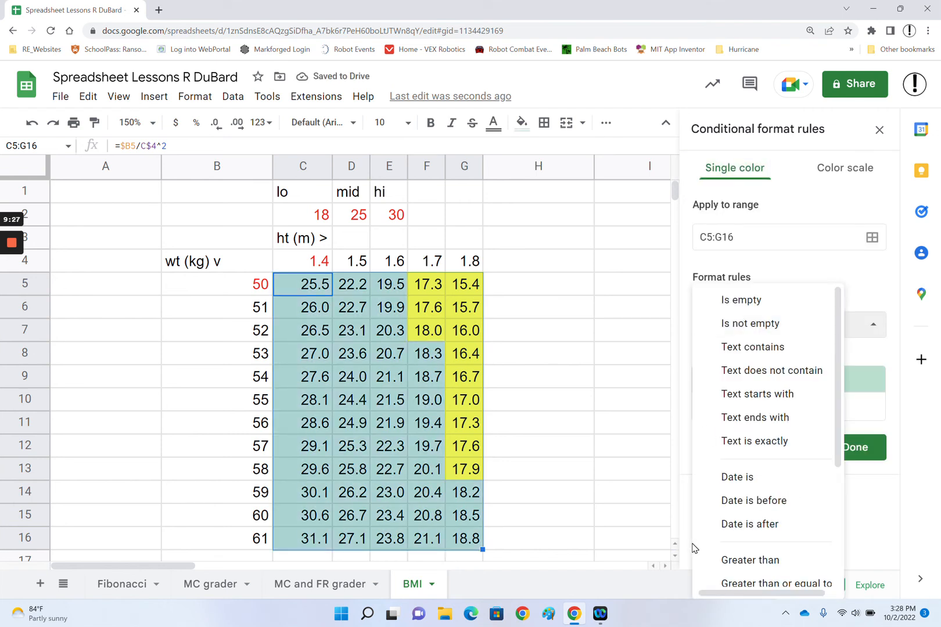
{"action": "scroll", "coordinate": [746, 483], "scroll_direction": "down", "scroll_amount": 3}
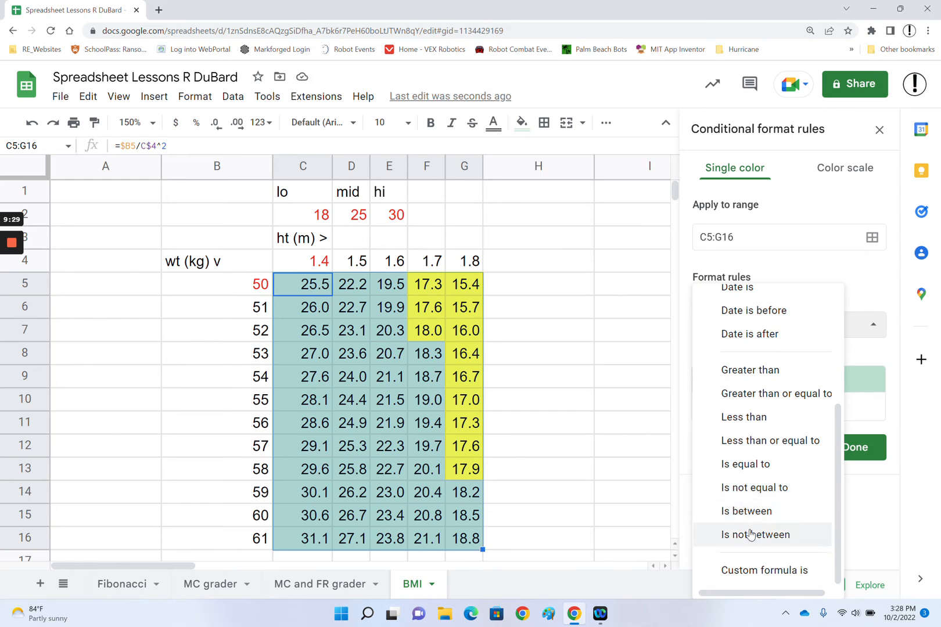
{"action": "left_click", "coordinate": [726, 511]}
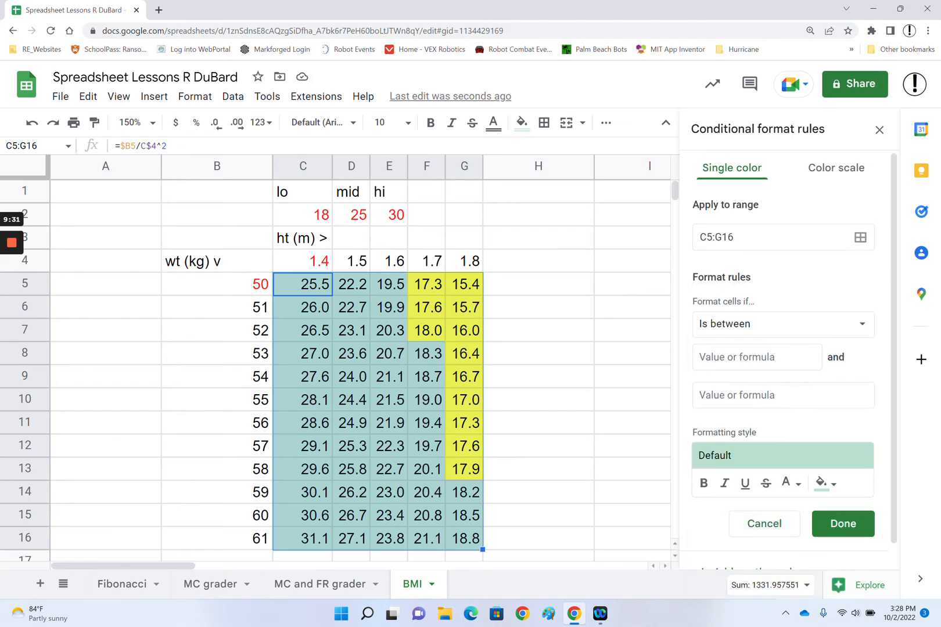
Set the limits of the new between rule to =$c$2 and =$d$2.
{"action": "type", "text": "-"}
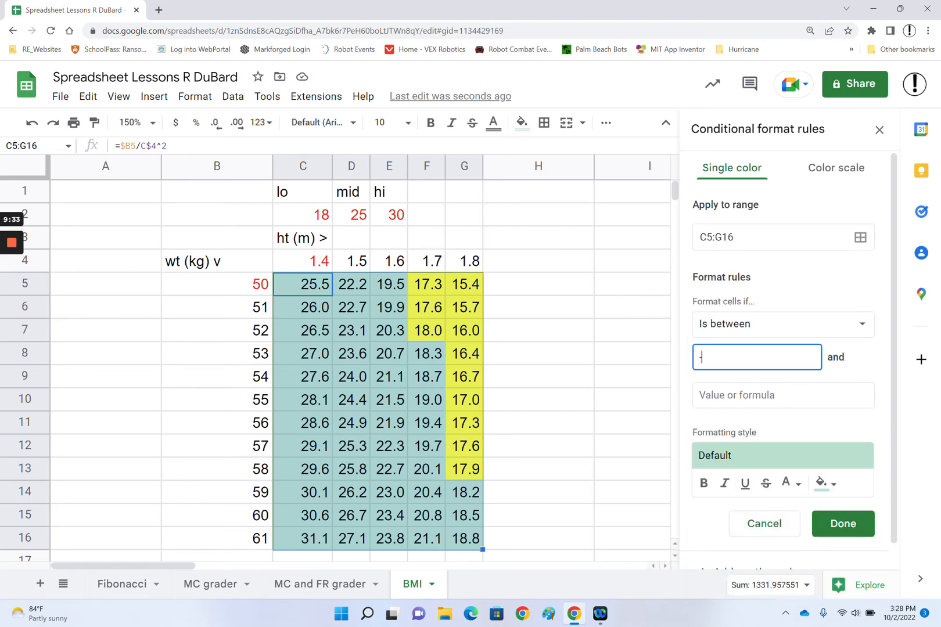
{"action": "key", "text": "BackSpace"}
{"action": "type", "text": "="}
{"action": "type", "text": "$c$2"}
{"action": "key", "text": "Tab"}
{"action": "type", "text": "="}
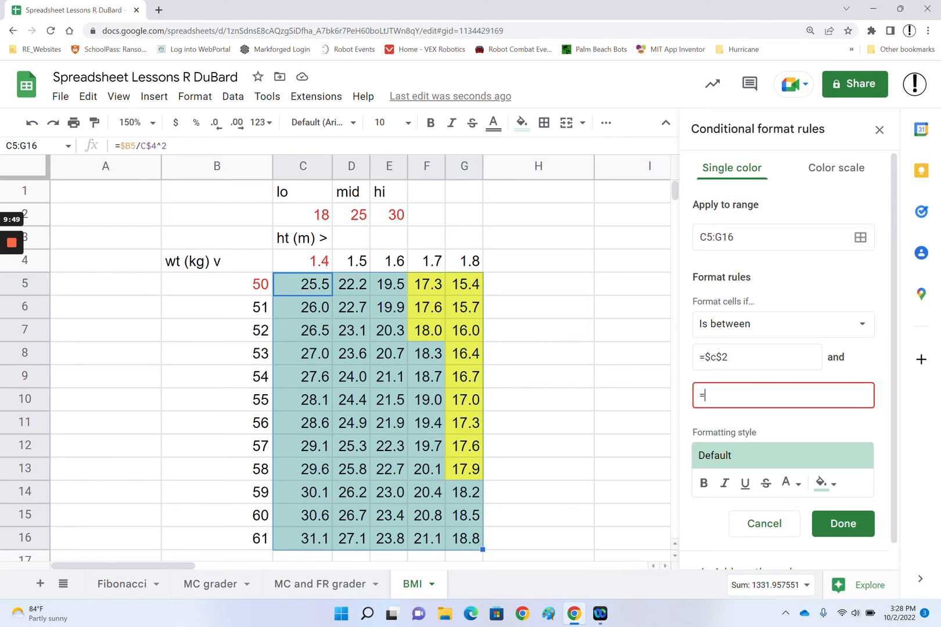
{"action": "type", "text": "$d$2"}
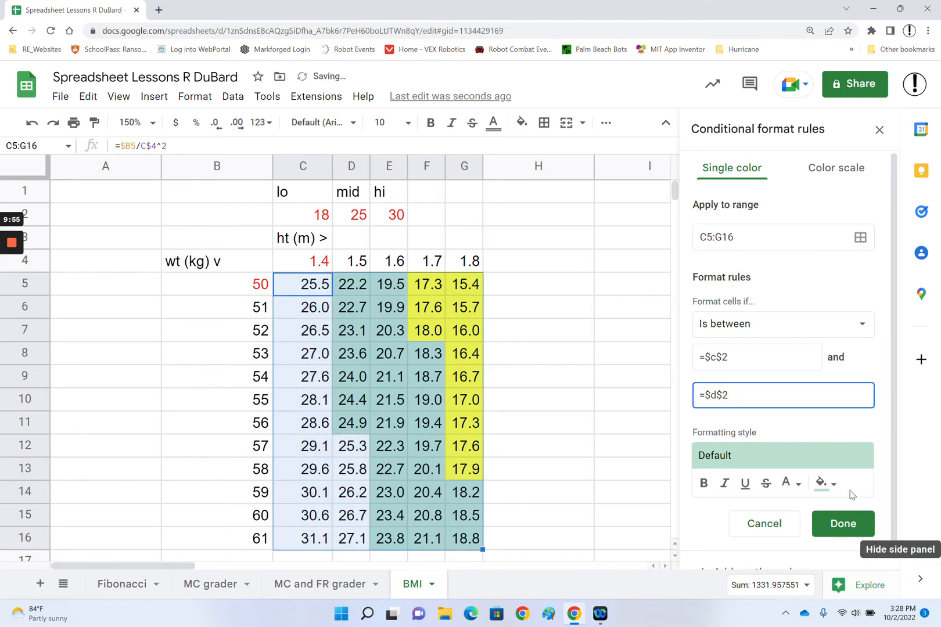
Give the lo-to-mid rule a bright green fill and save it.
{"action": "left_click", "coordinate": [832, 484]}
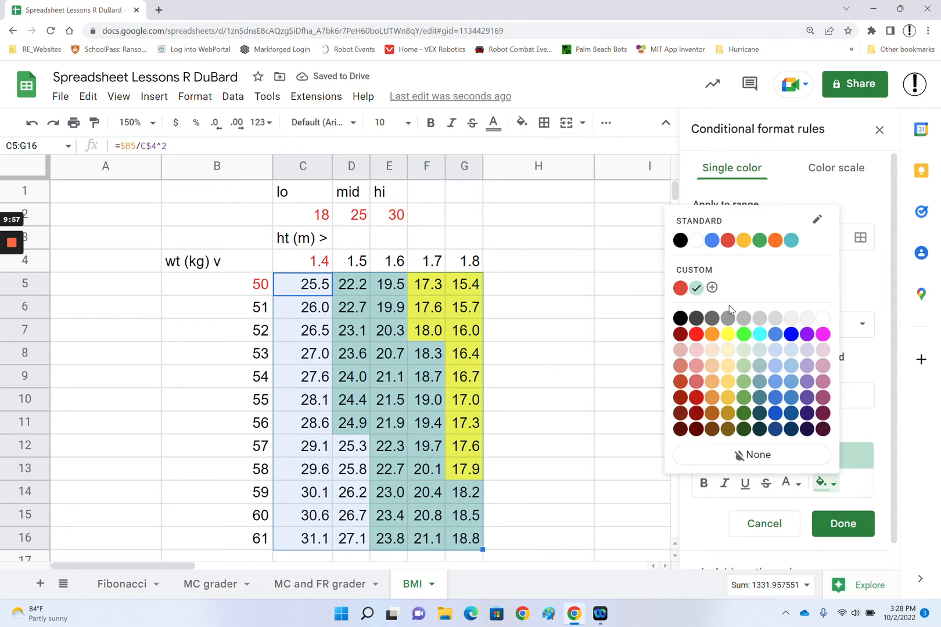
{"action": "left_click", "coordinate": [743, 334]}
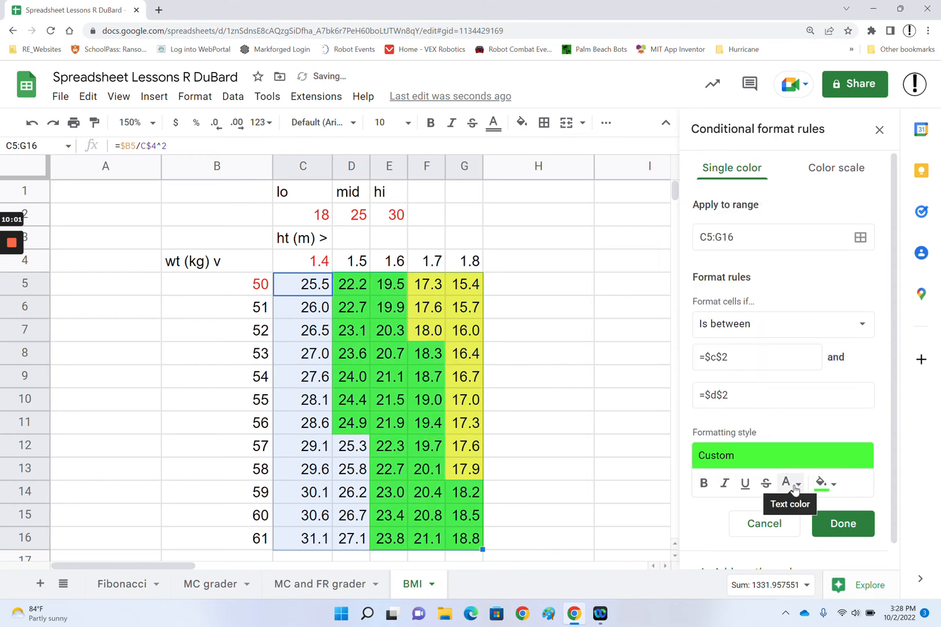
{"action": "left_click", "coordinate": [844, 525]}
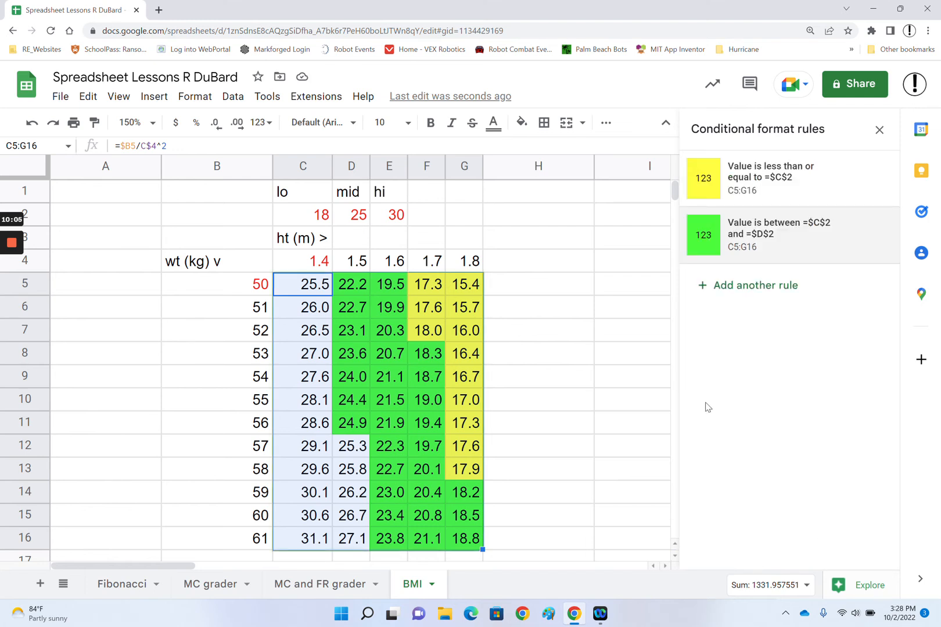
Add a third conditional formatting rule on C5:G16, also with the condition Is between.
{"action": "left_click", "coordinate": [729, 287]}
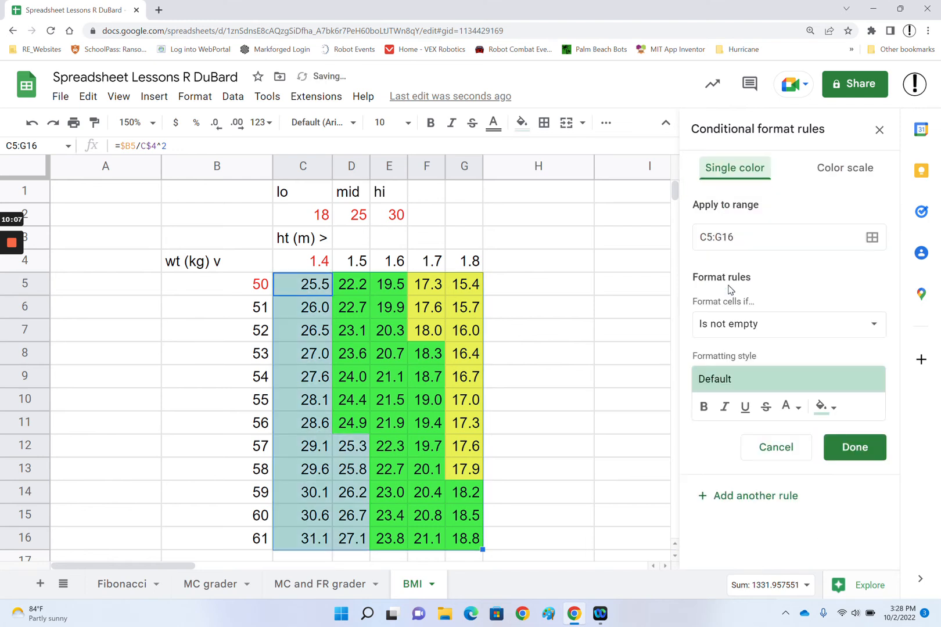
{"action": "left_click", "coordinate": [794, 325]}
{"action": "scroll", "coordinate": [767, 491], "scroll_direction": "down", "scroll_amount": 2}
{"action": "left_click", "coordinate": [765, 512]}
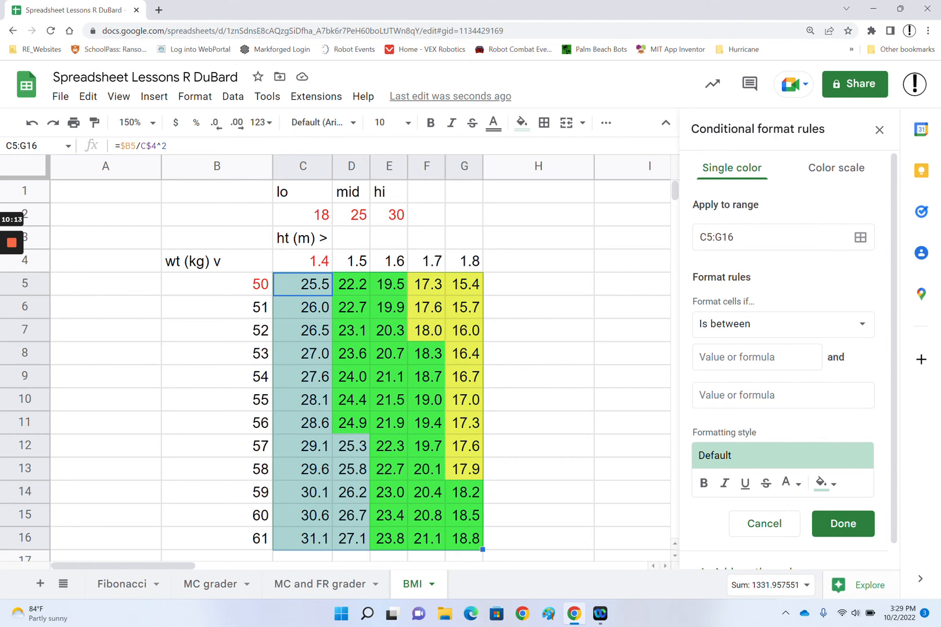
Set the third rule's limits to =$D$2 and =$e$2.
{"action": "left_click", "coordinate": [701, 358]}
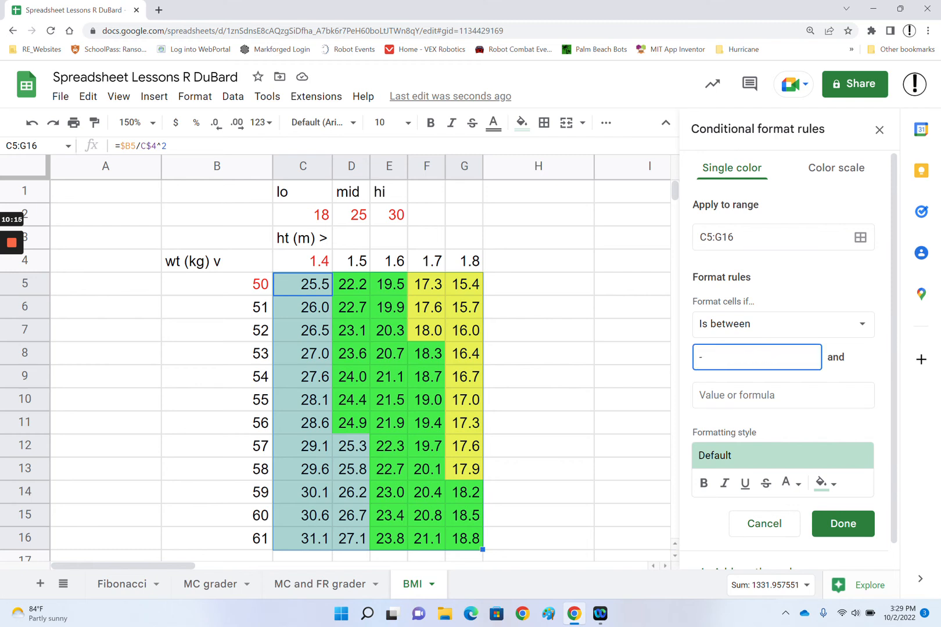
{"action": "type", "text": "-$D$@"}
{"action": "key", "text": "BackSpace"}
{"action": "type", "text": "2"}
{"action": "key", "text": "Tab"}
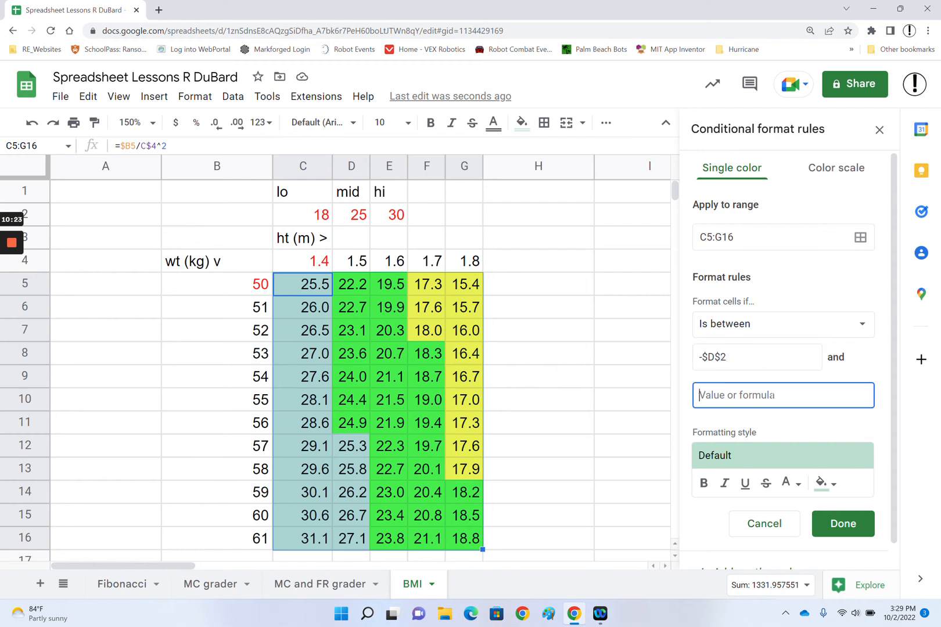
{"action": "left_click", "coordinate": [705, 358]}
{"action": "key", "text": "BackSpace"}
{"action": "type", "text": "="}
{"action": "left_click", "coordinate": [722, 395]}
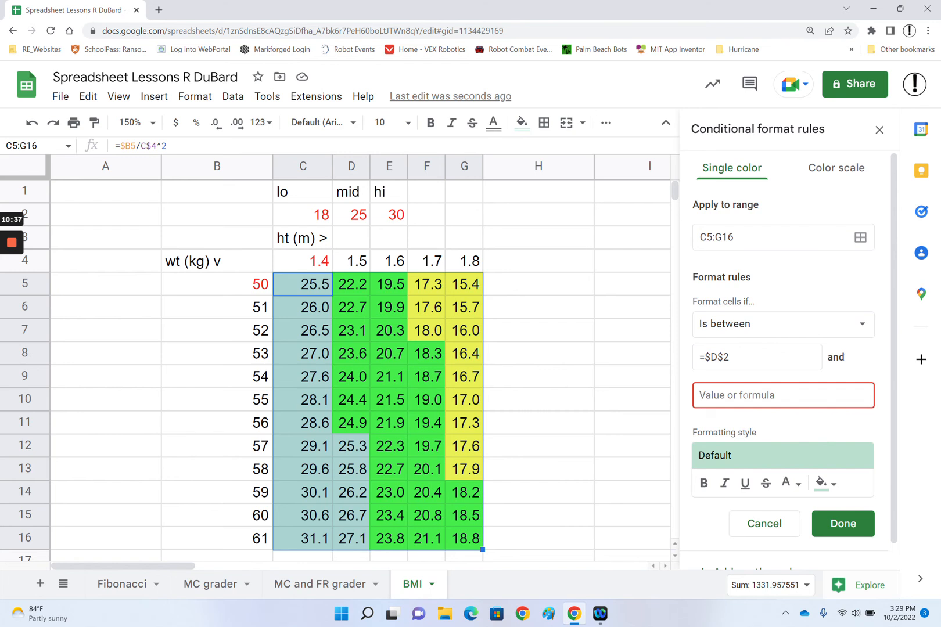
{"action": "type", "text": "="}
{"action": "type", "text": "$e$2"}
Give the mid-to-hi rule an orange fill and save it.
{"action": "left_click", "coordinate": [833, 486]}
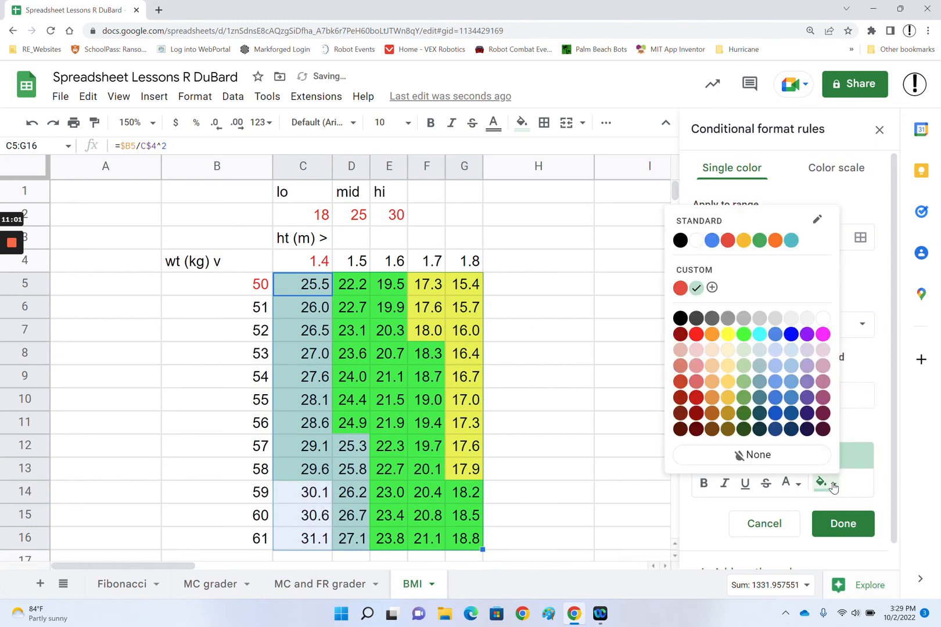
{"action": "left_click", "coordinate": [712, 334]}
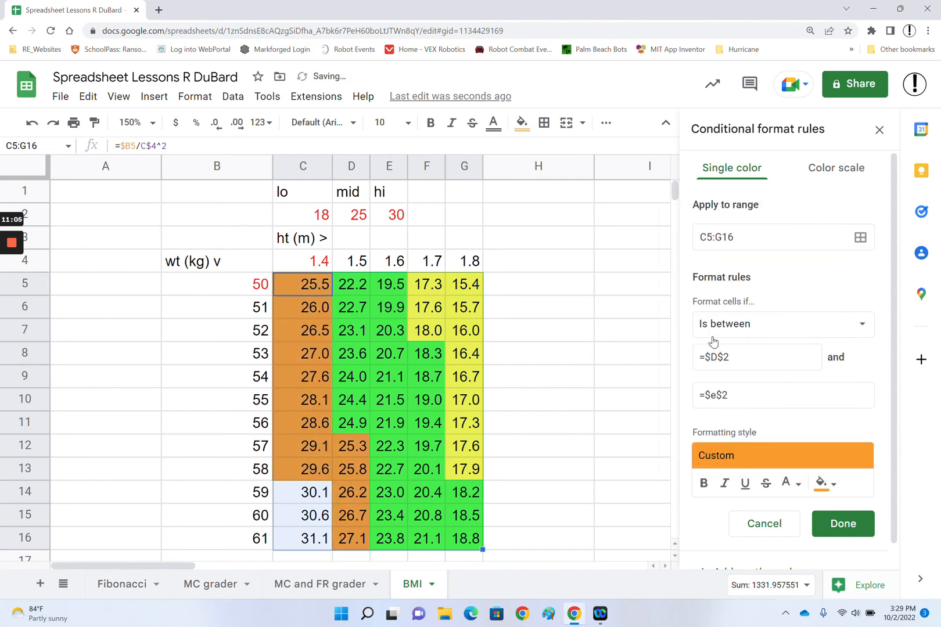
{"action": "left_click", "coordinate": [847, 525]}
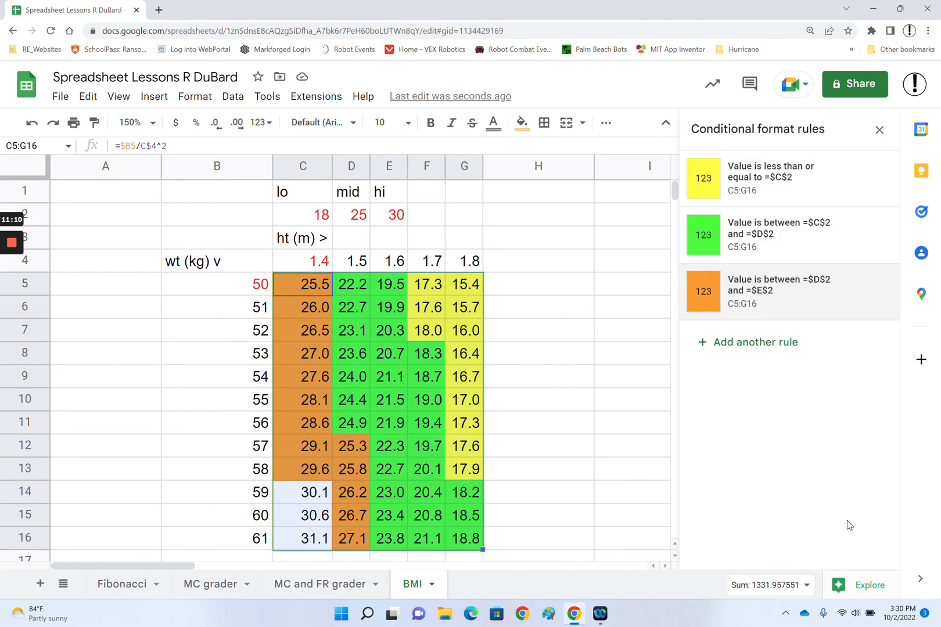
Add a fourth conditional formatting rule on C5:G16 for values greater than =$e$2.
{"action": "left_click", "coordinate": [752, 348]}
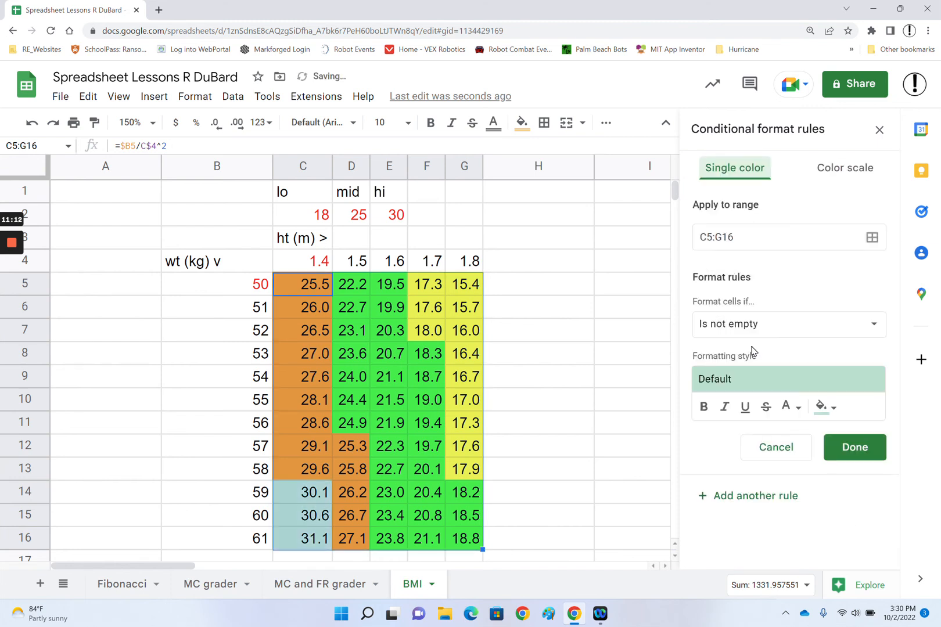
{"action": "left_click", "coordinate": [784, 334]}
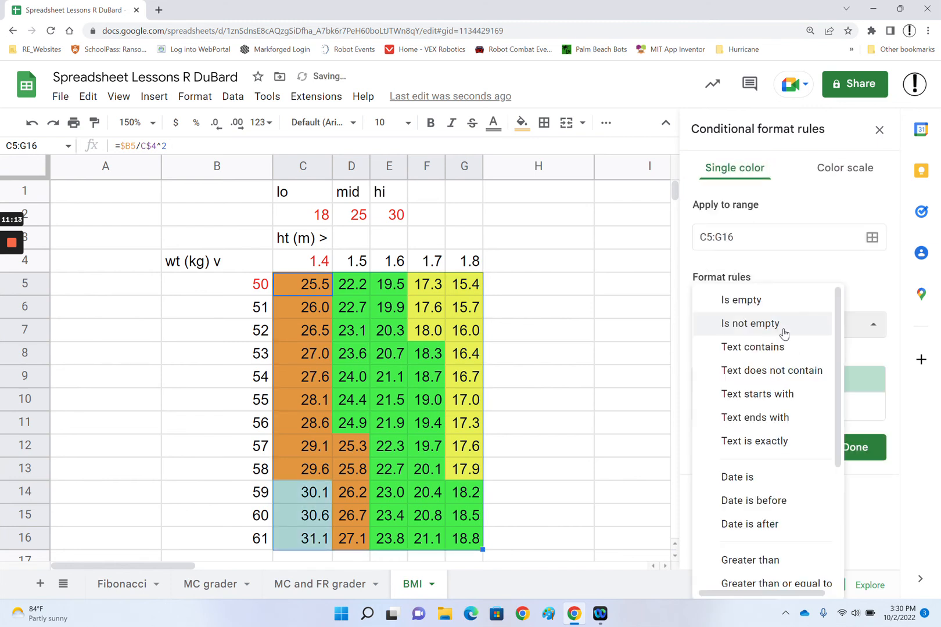
{"action": "left_click", "coordinate": [756, 561]}
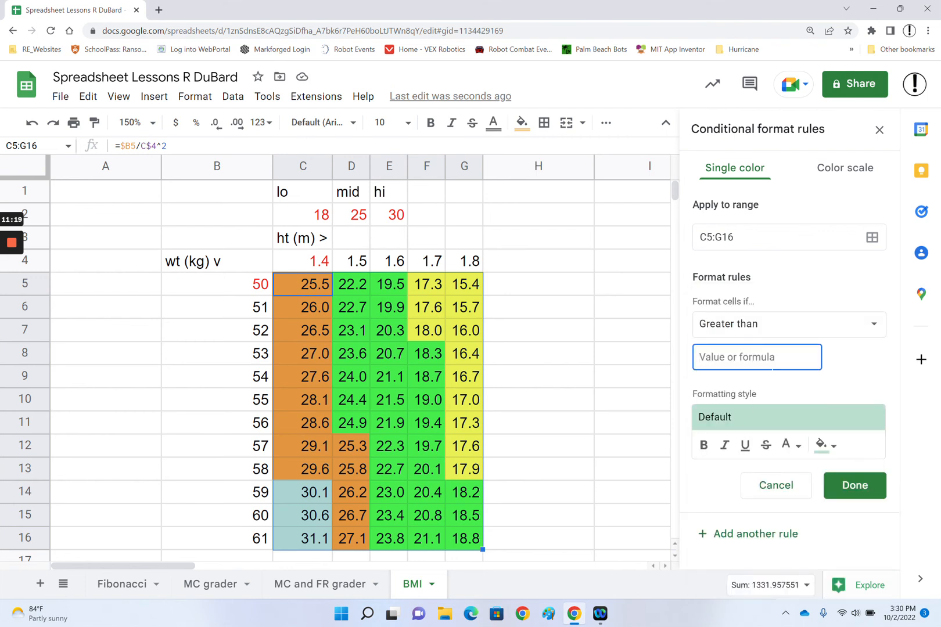
{"action": "type", "text": "=$e$2"}
Give the greater-than rule a red fill, save it and close the conditional formatting rules.
{"action": "left_click", "coordinate": [821, 445]}
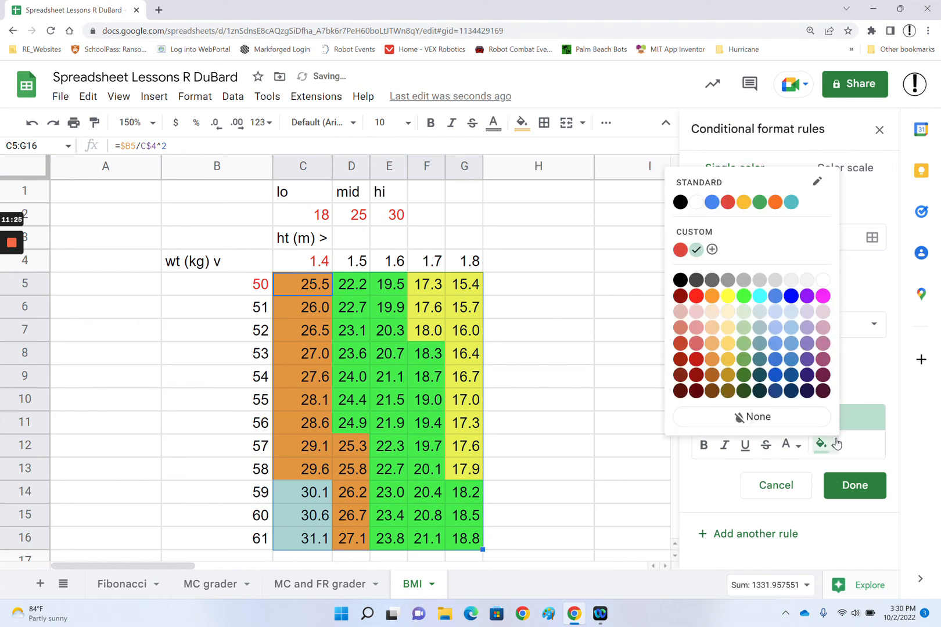
{"action": "left_click", "coordinate": [698, 296]}
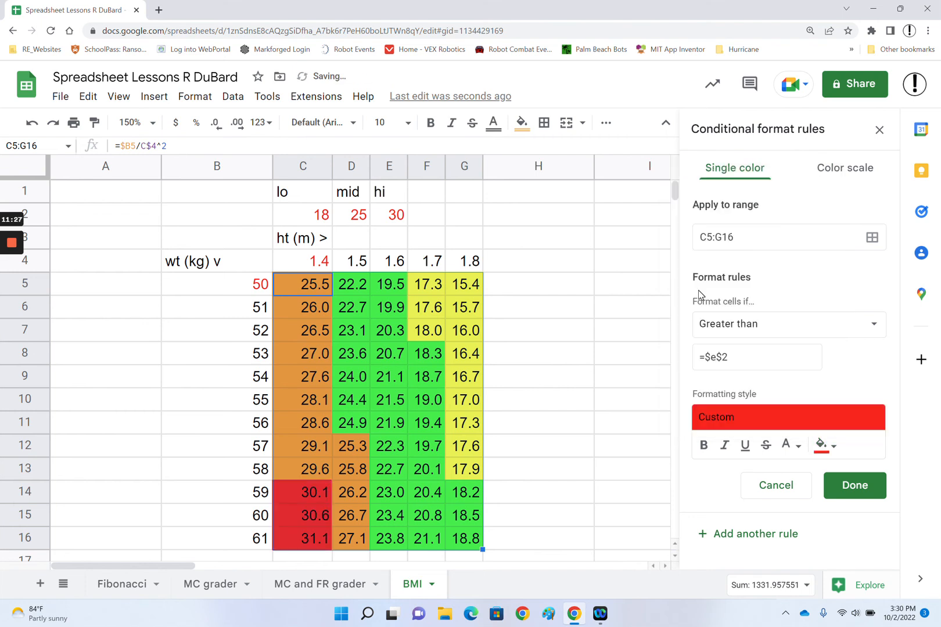
{"action": "left_click", "coordinate": [855, 491]}
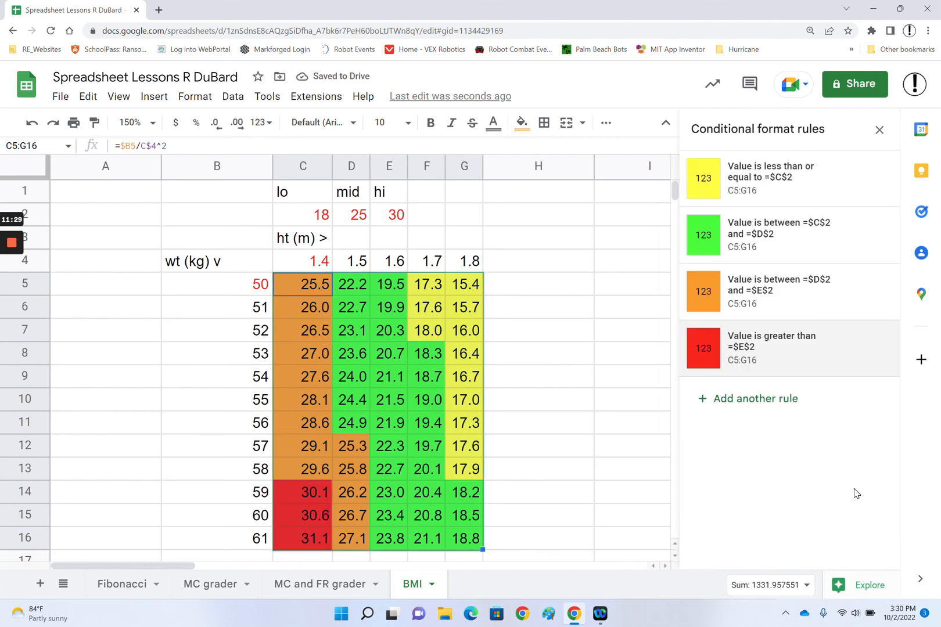
{"action": "left_click", "coordinate": [880, 131]}
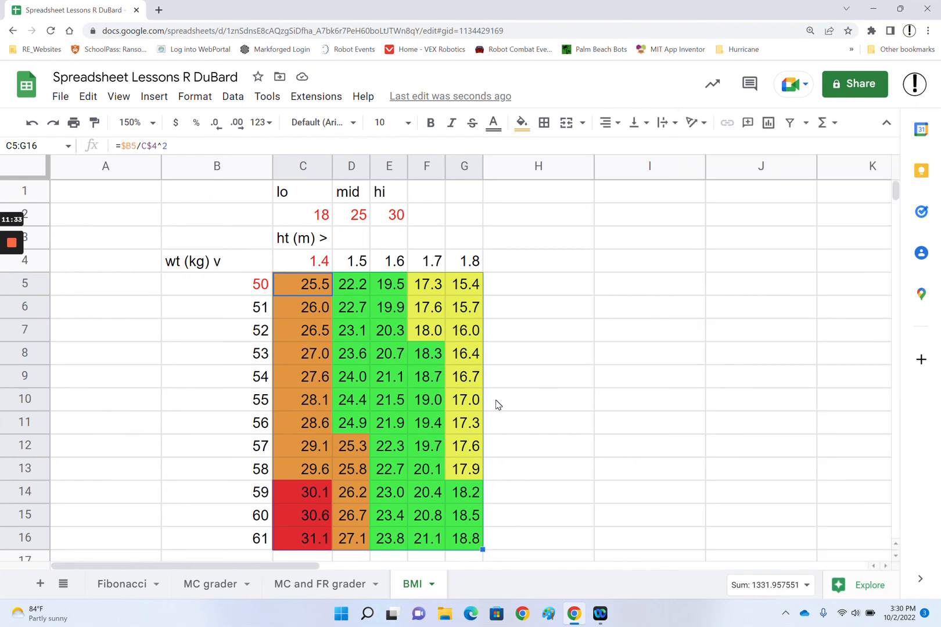
{"action": "scroll", "coordinate": [497, 404], "scroll_direction": "down", "scroll_amount": 1}
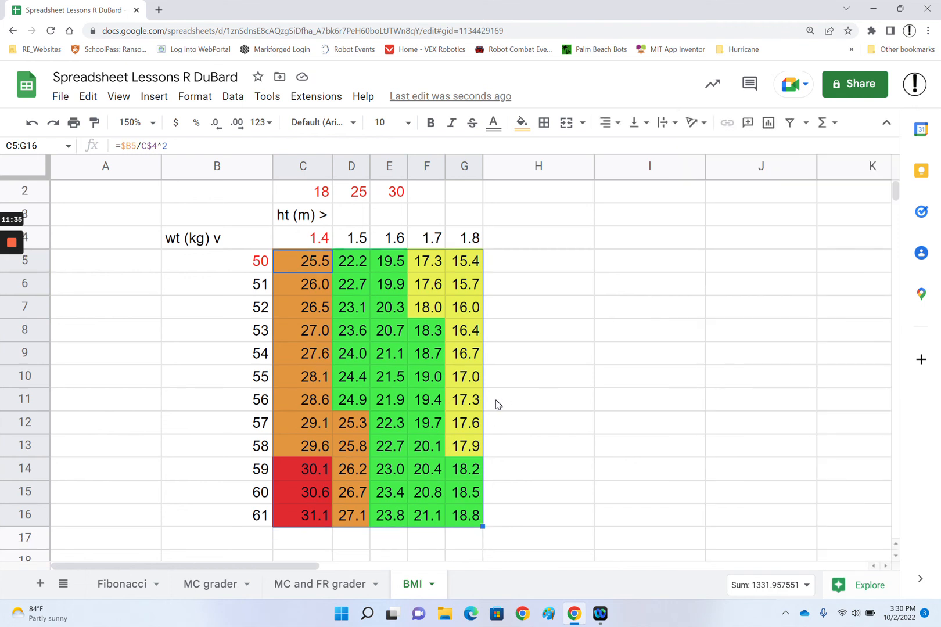
{"action": "scroll", "coordinate": [497, 404], "scroll_direction": "up", "scroll_amount": 1}
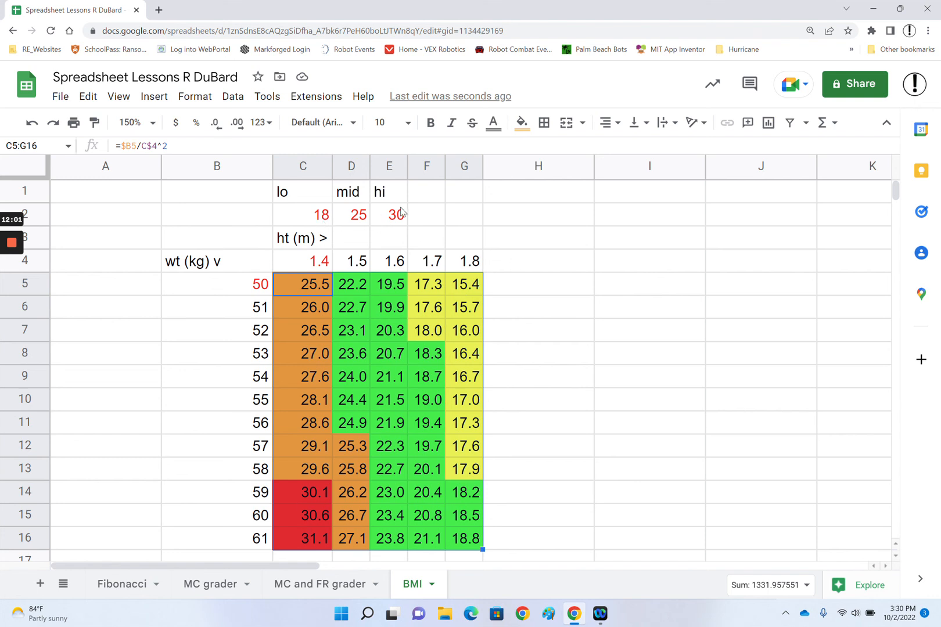
Search the web for "bmi range for children" in a new browser tab.
{"action": "left_click", "coordinate": [163, 15]}
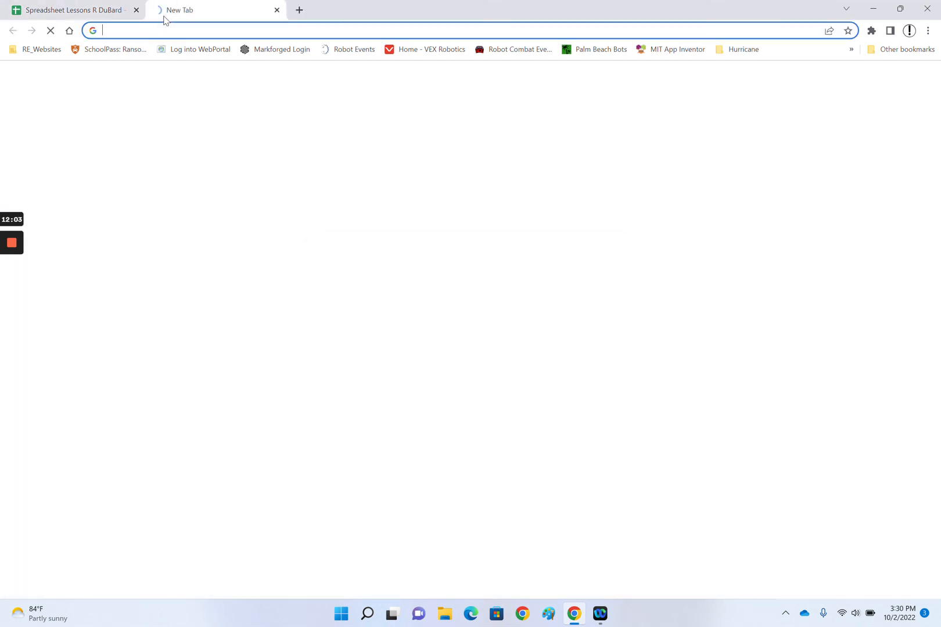
{"action": "type", "text": "bmi"}
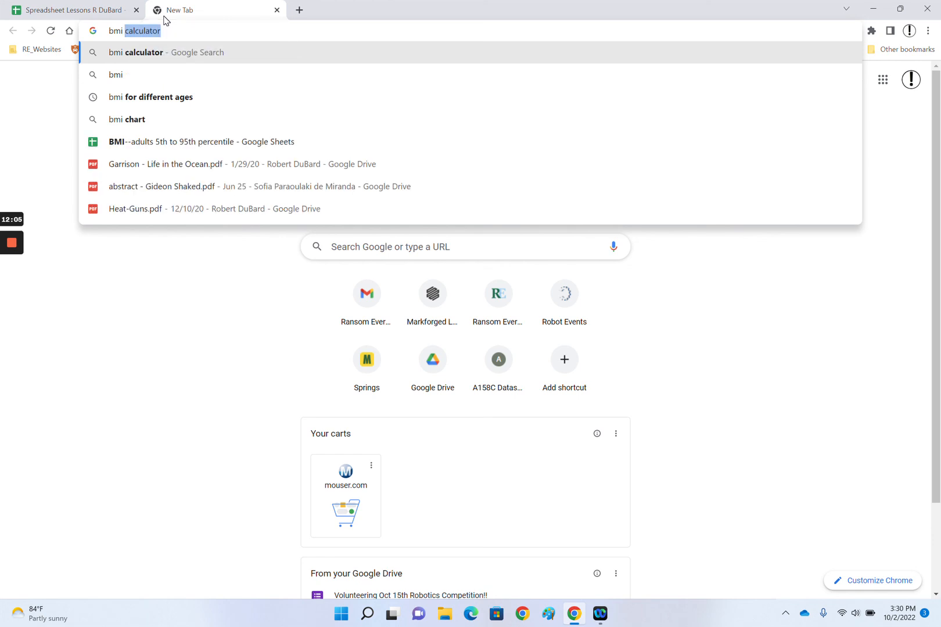
{"action": "type", "text": " range"}
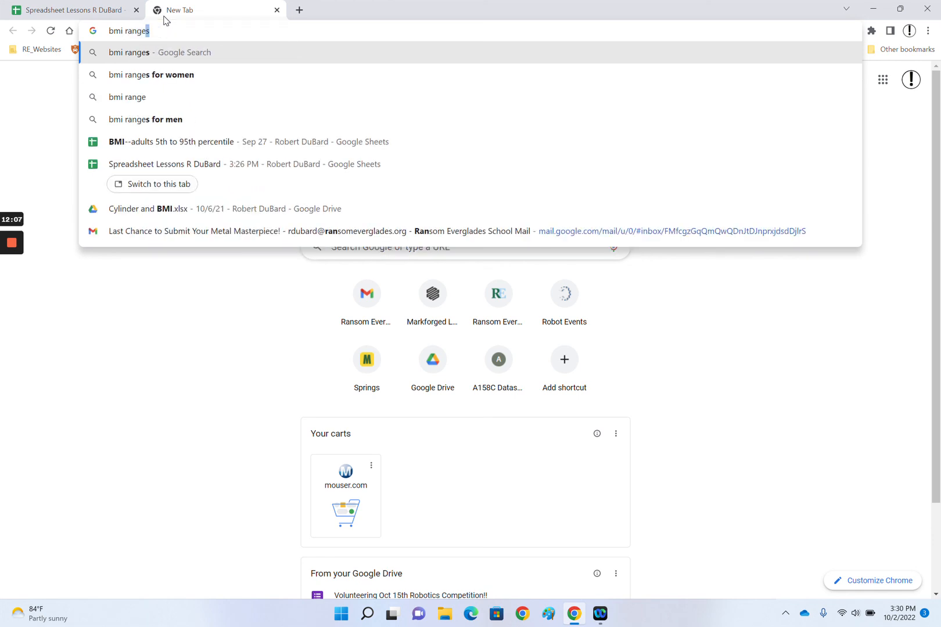
{"action": "type", "text": " for "}
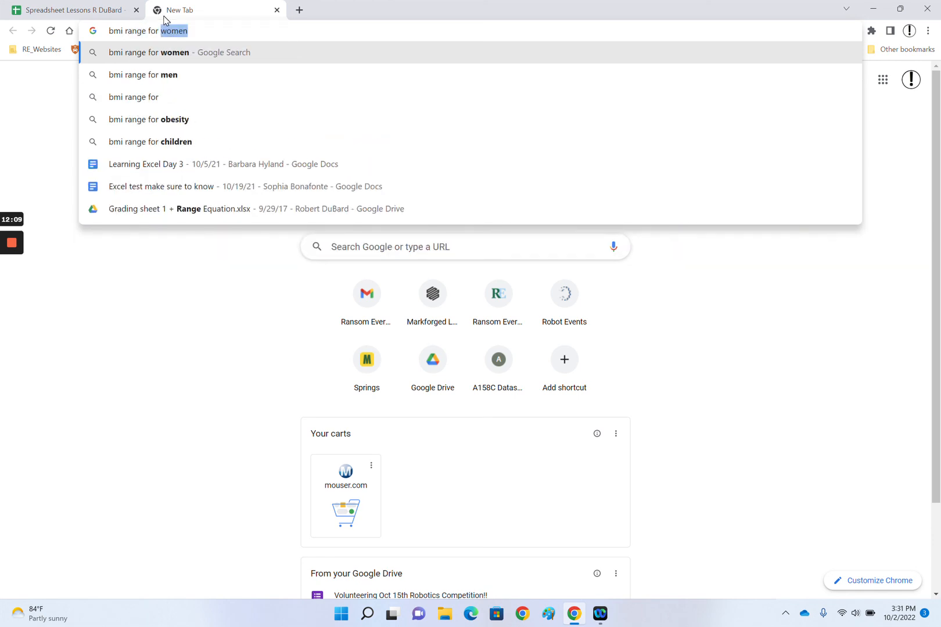
{"action": "type", "text": "children"}
{"action": "key", "text": "Return"}
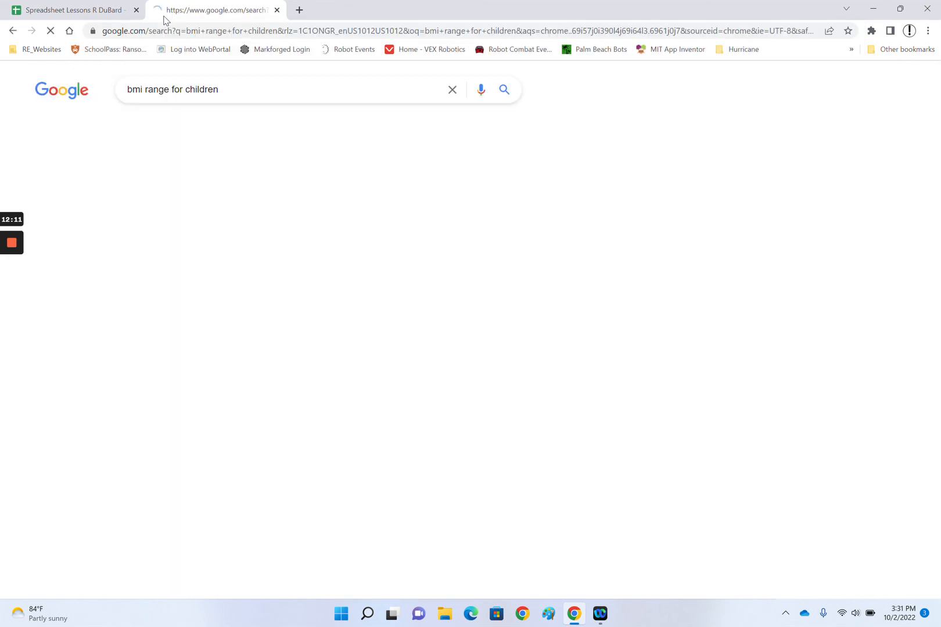
Open the CDC result "About Child & Teen BMI" and find its section on interpreting BMI percentiles.
{"action": "scroll", "coordinate": [126, 241], "scroll_direction": "down", "scroll_amount": 2}
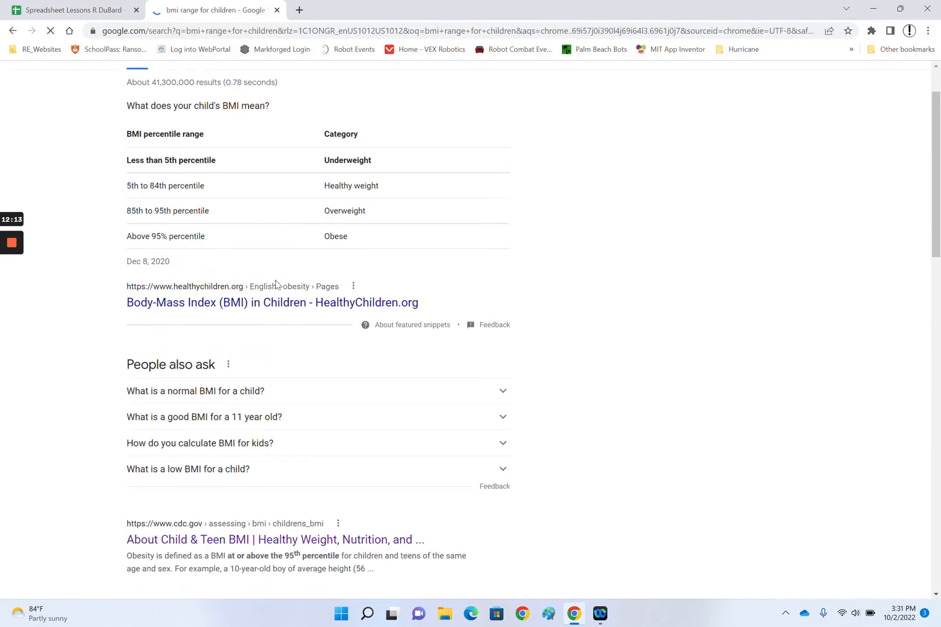
{"action": "scroll", "coordinate": [205, 281], "scroll_direction": "down", "scroll_amount": 4}
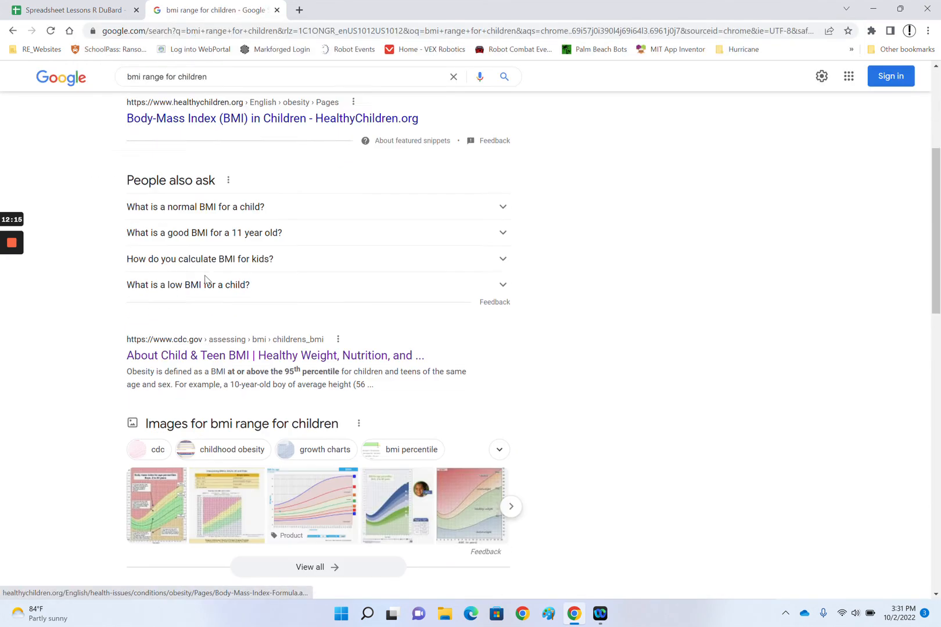
{"action": "left_click", "coordinate": [178, 306]}
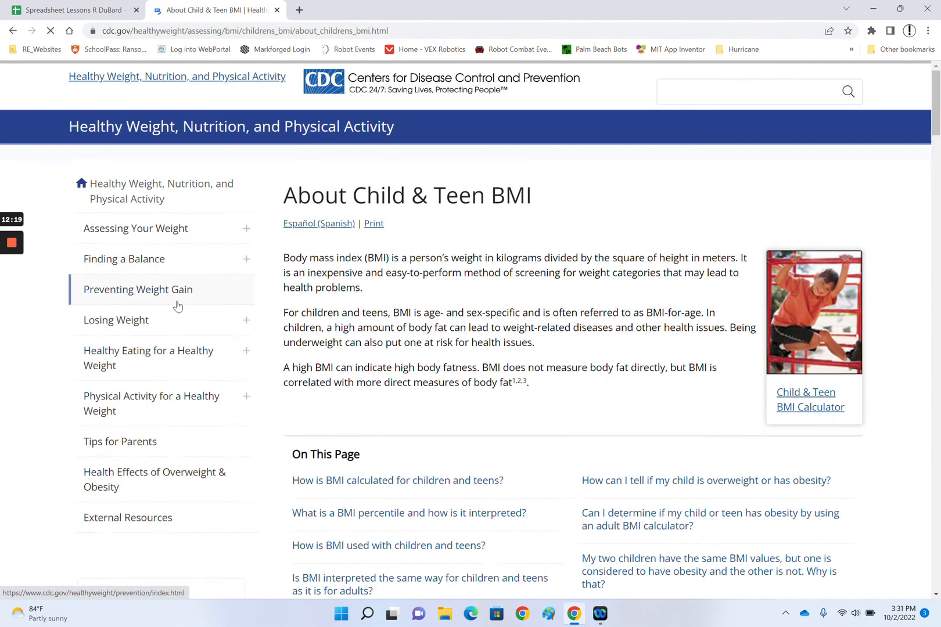
{"action": "scroll", "coordinate": [558, 329], "scroll_direction": "down", "scroll_amount": 3}
{"action": "scroll", "coordinate": [559, 330], "scroll_direction": "down", "scroll_amount": 15}
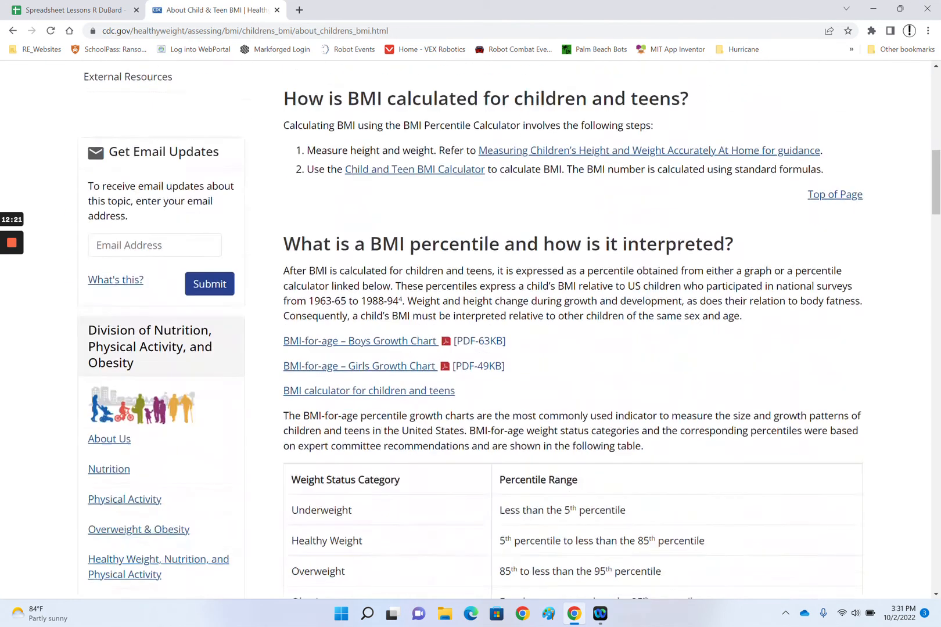